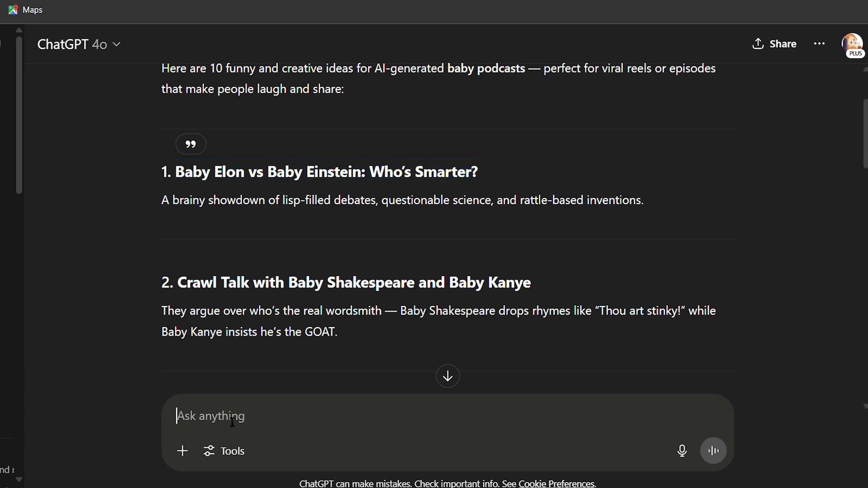
# Step: Ask for a short podcast script based on "Baby Elon vs Baby Einstein: Who's Smarter?" with funny and witty dialogues, kept under 45 seconds
pyautogui.write('Write a short')
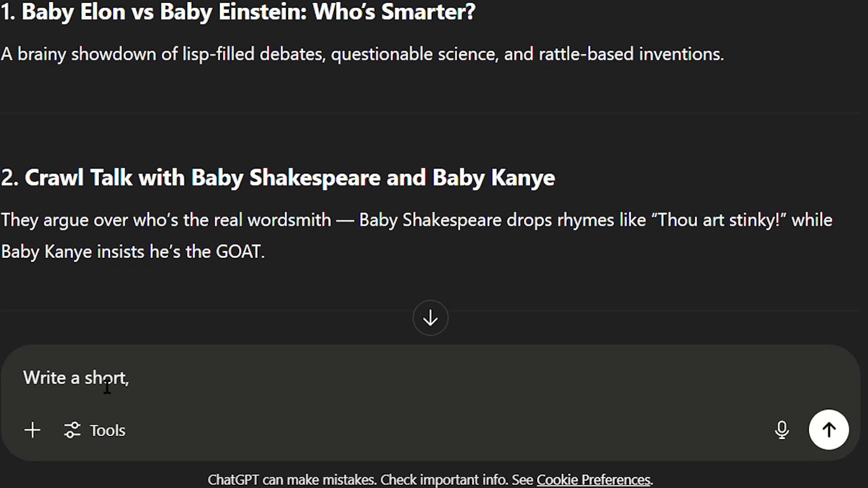
pyautogui.write(' scripts for a podcast based on')
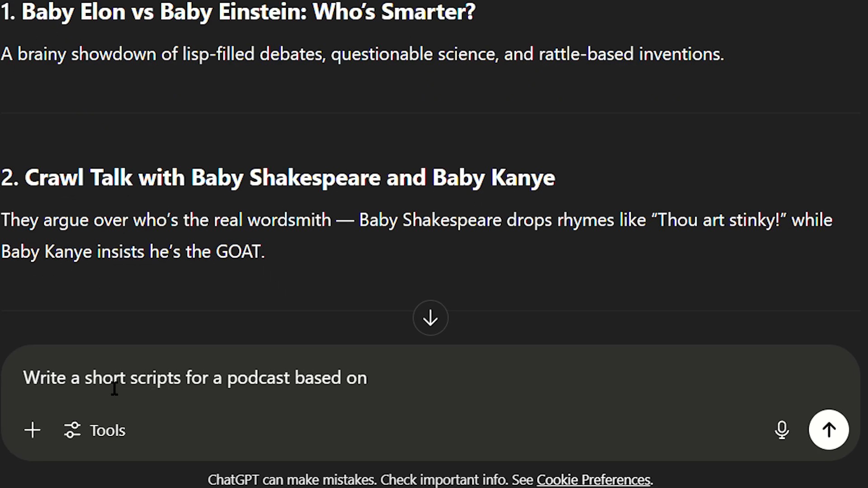
pyautogui.write('Baby Elon vs Baby Einstein: Who’s Smarter?')
pyautogui.click(374, 382)
pyautogui.write('"')
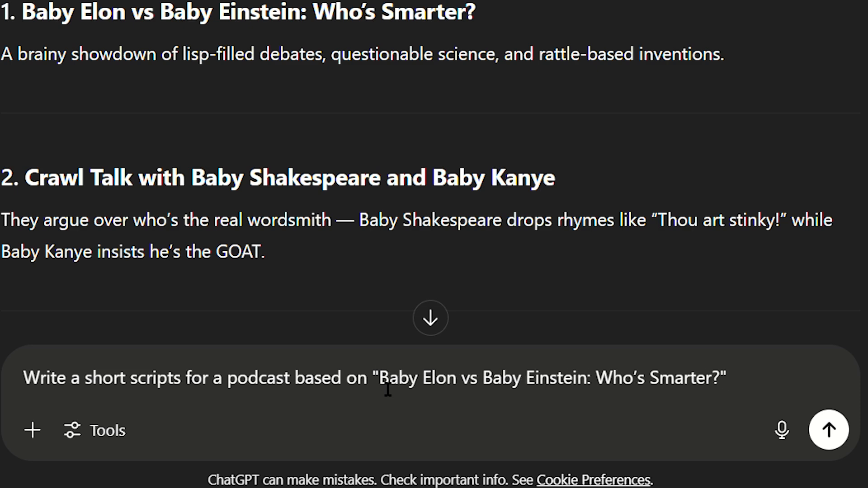
pyautogui.write(' Make the podcast dial')
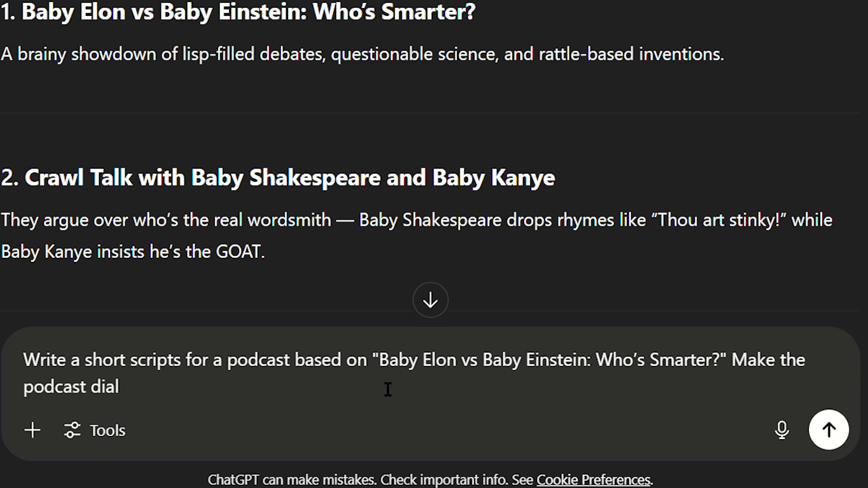
pyautogui.write('ogues funny and witty.')
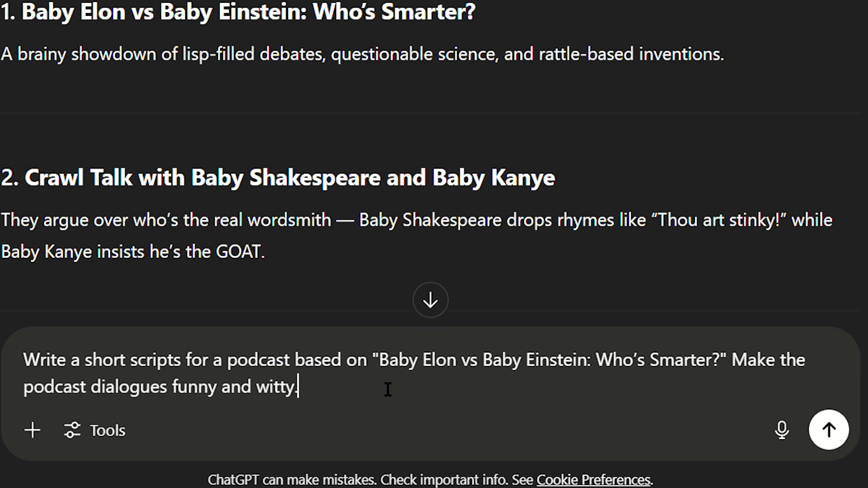
pyautogui.write(' Keep it under 45 seconds.')
pyautogui.press('Return')
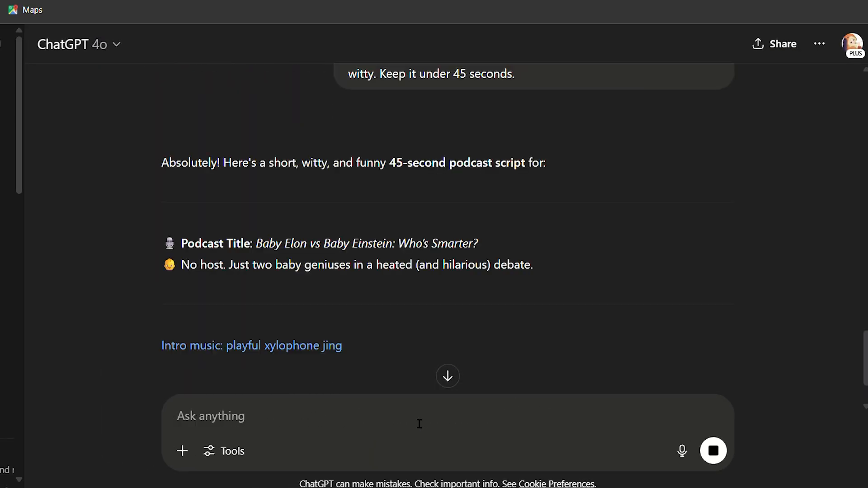
# Step: Read through the generated script and ask for it to be made more witty and hilarious
pyautogui.scroll(-6, 626, 330)
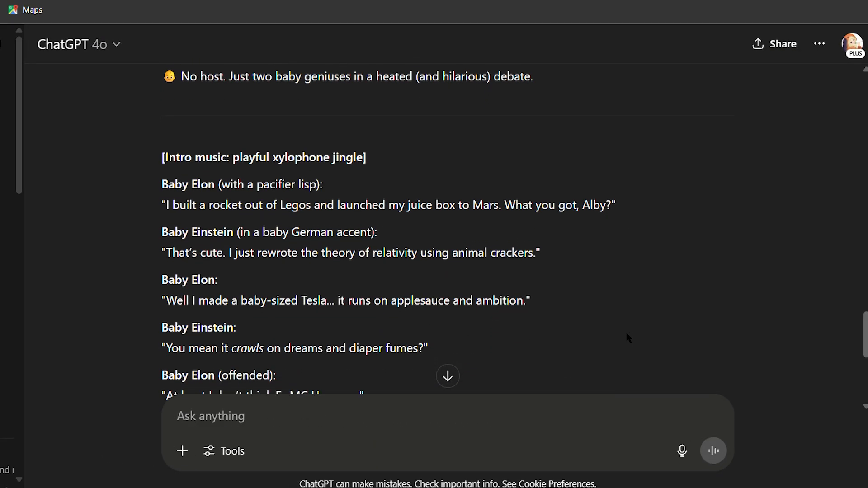
pyautogui.scroll(-5, 626, 327)
pyautogui.write('Can you make it more wit')
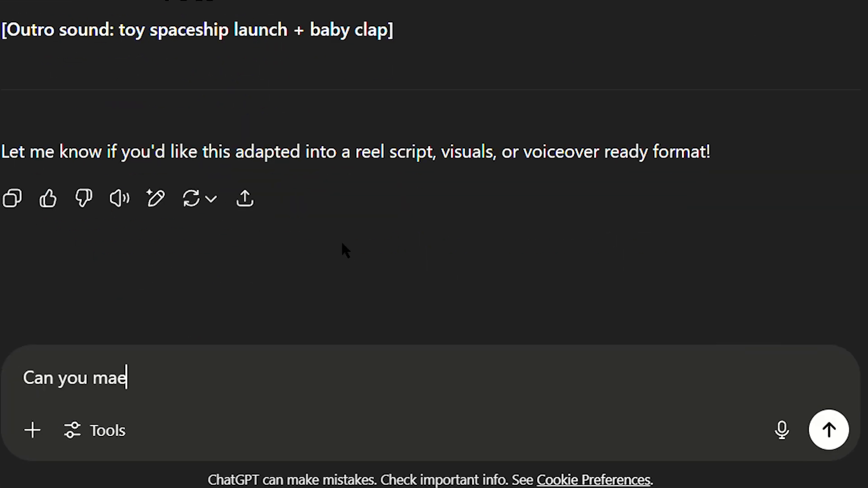
pyautogui.write('ty and hilarious')
pyautogui.press('Return')
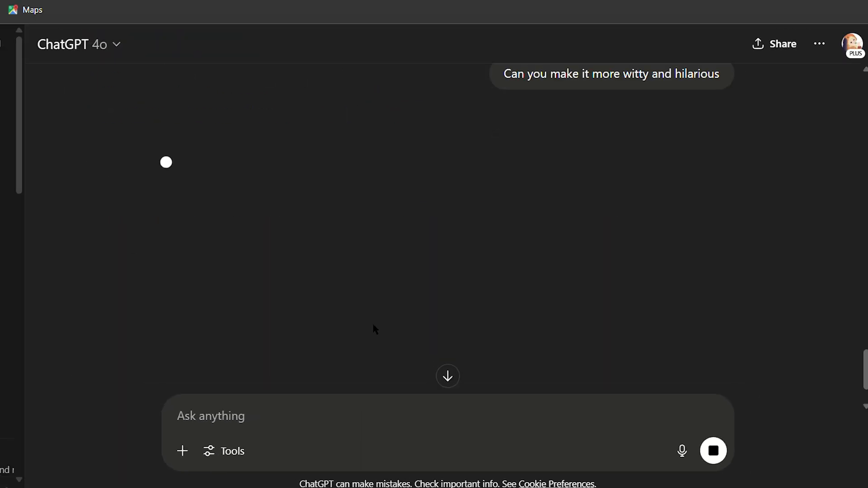
# Step: Reject the new version and request a rewrite where both babies ask each other questions and answer them wittily
pyautogui.scroll(-9, 374, 327)
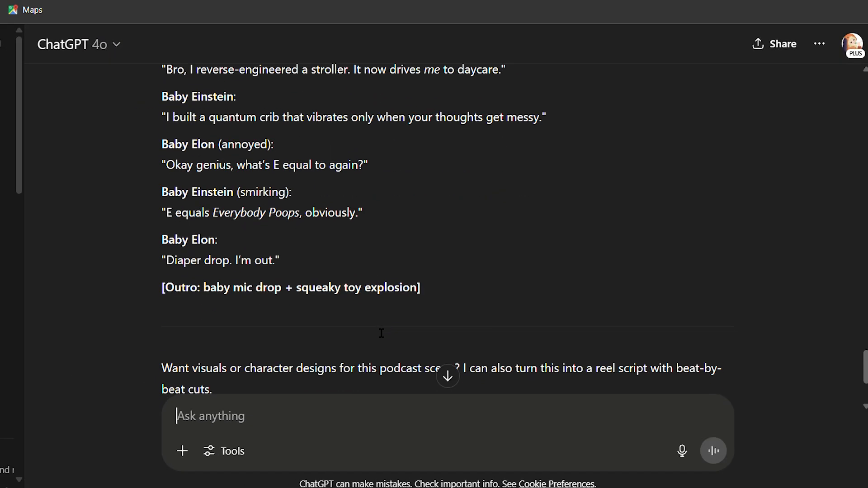
pyautogui.scroll(-3, 374, 327)
pyautogui.scroll(-1, 373, 327)
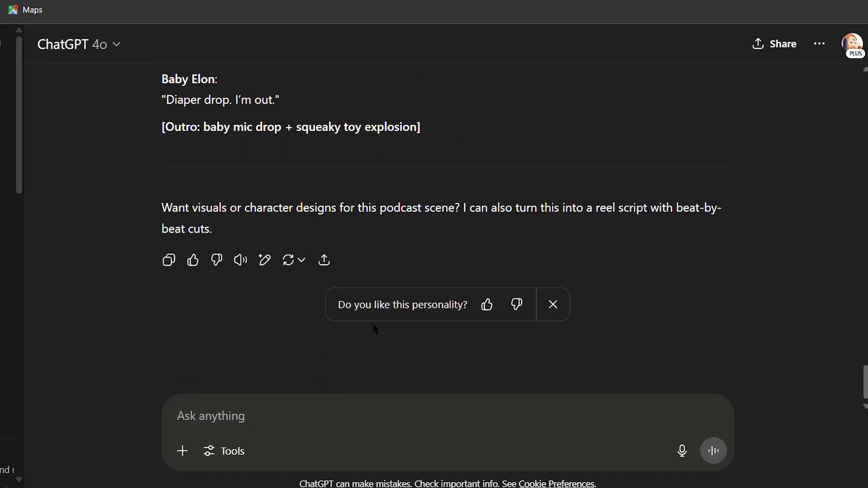
pyautogui.write('I do not like this, p')
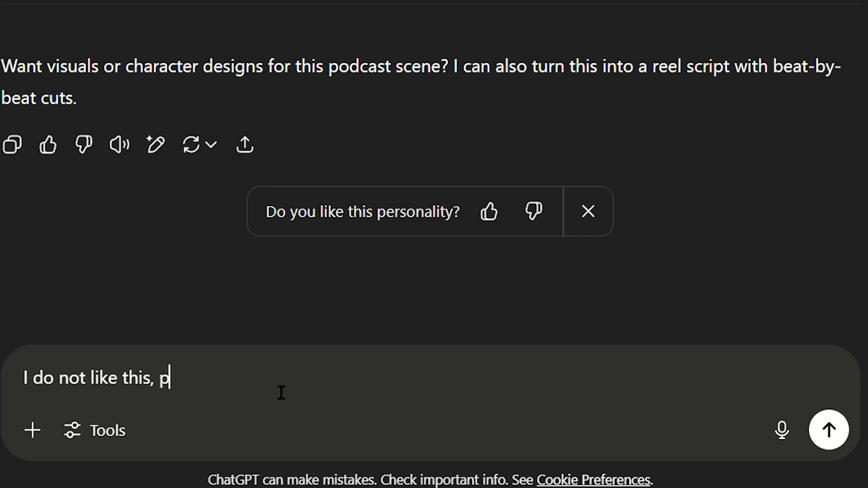
pyautogui.write('lease rewrite, have them both ask')
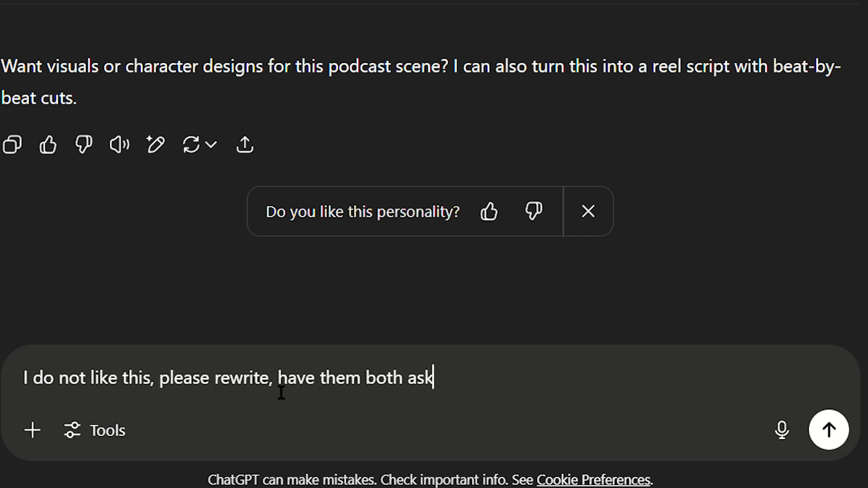
pyautogui.write(' each other questions and then anwer them wittily')
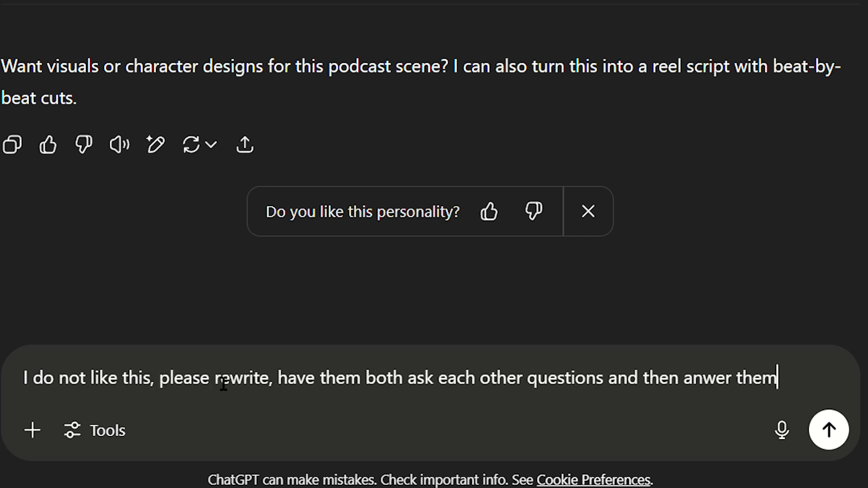
pyautogui.press('Return')
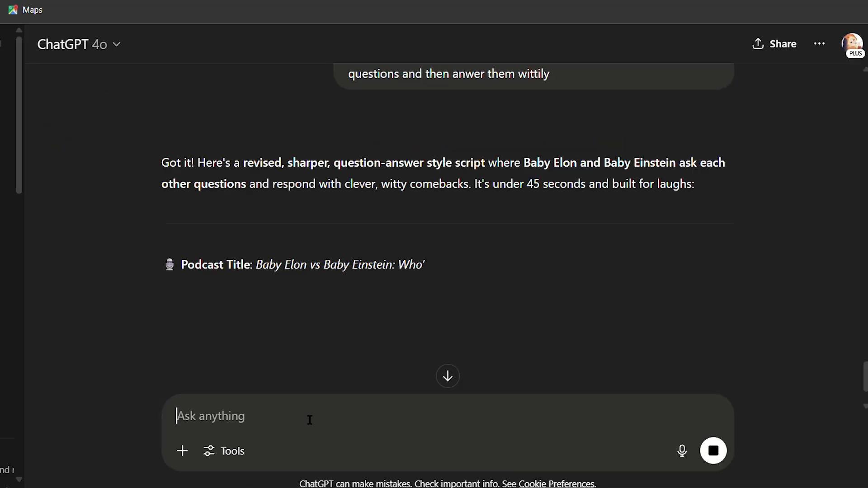
# Step: Review the question-and-answer script and ask for an intro to be included as well
pyautogui.scroll(-5, 330, 273)
pyautogui.scroll(-6, 330, 274)
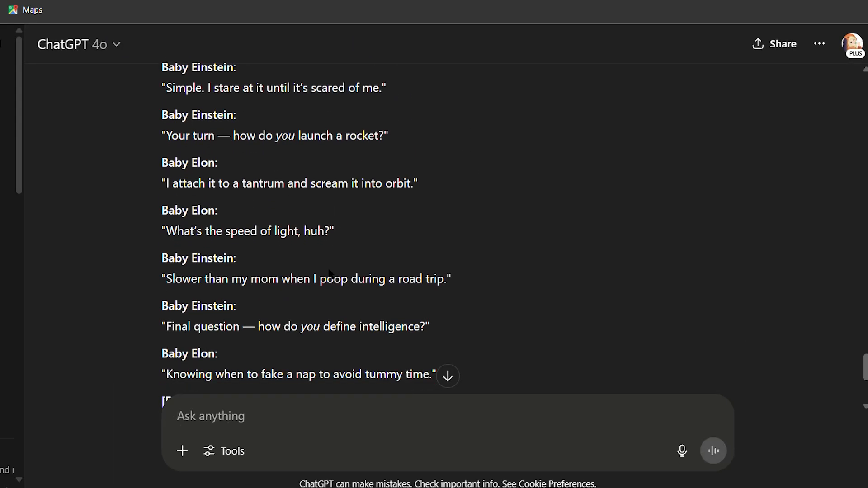
pyautogui.write('Include an intro as well')
pyautogui.press('Return')
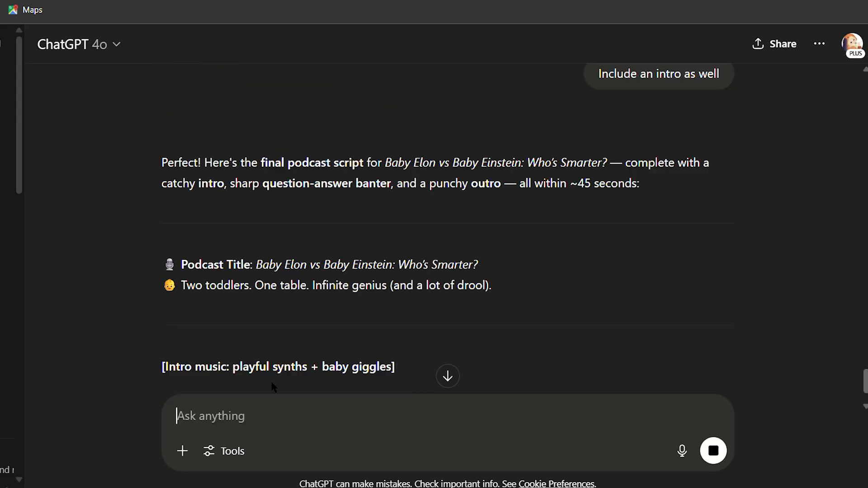
# Step: Ask for Elon to give the podcast intro instead of the narrator
pyautogui.scroll(-10, 272, 384)
pyautogui.write('Not narrator, hav')
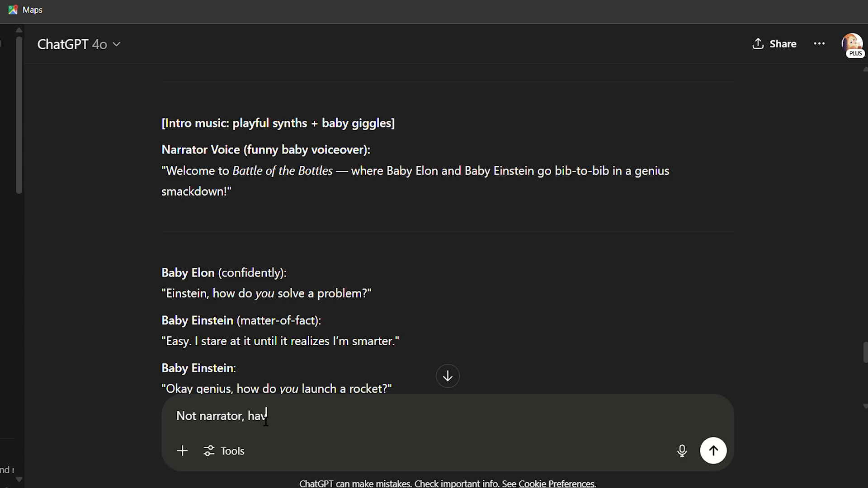
pyautogui.write('e elon give the intro')
pyautogui.press('Return')
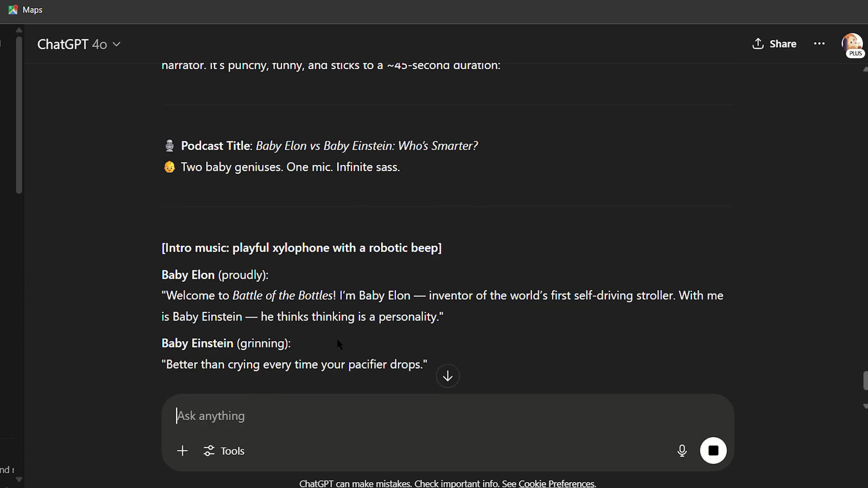
# Step: Review the revised script and write a request for prompts for each baby (Baby Elon and Baby Einstein), descriptive on how they look
pyautogui.scroll(-3, 337, 343)
pyautogui.scroll(-2, 338, 344)
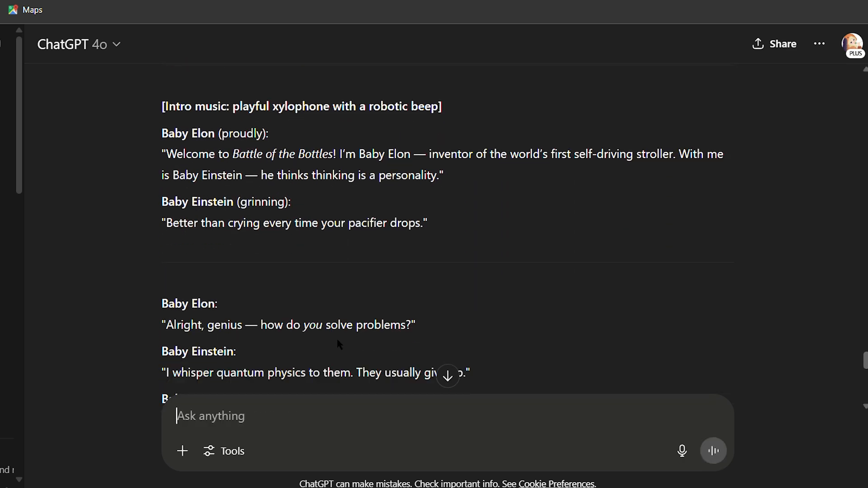
pyautogui.scroll(-1, 339, 344)
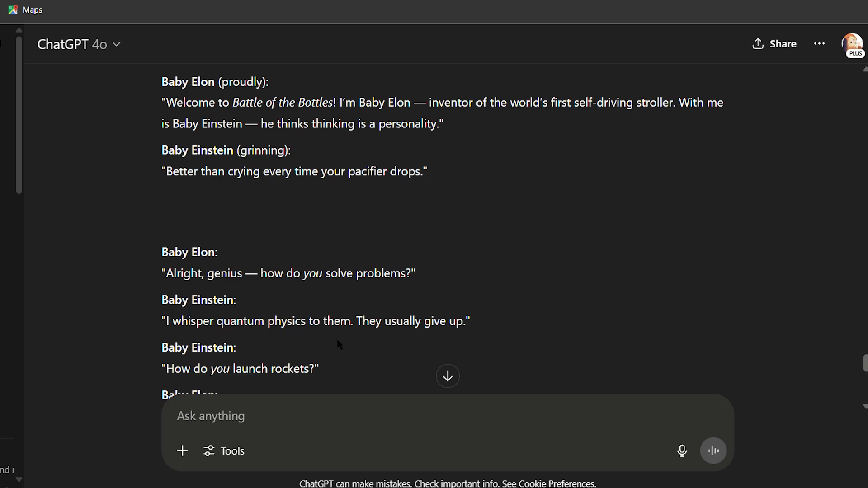
pyautogui.scroll(-4, 339, 345)
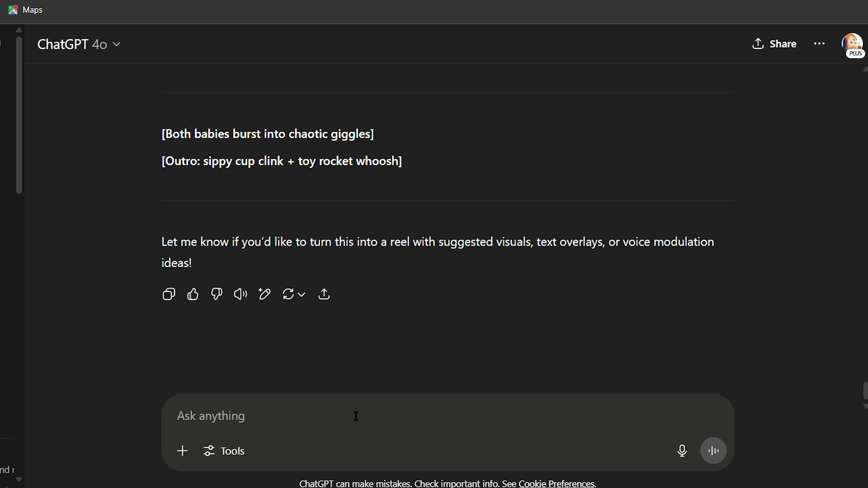
pyautogui.write('Can you gi')
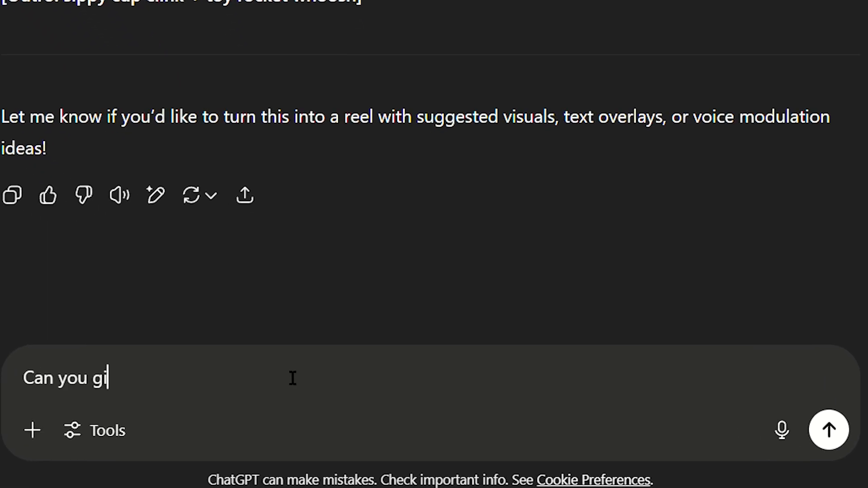
pyautogui.write('ve me prompts for ea')
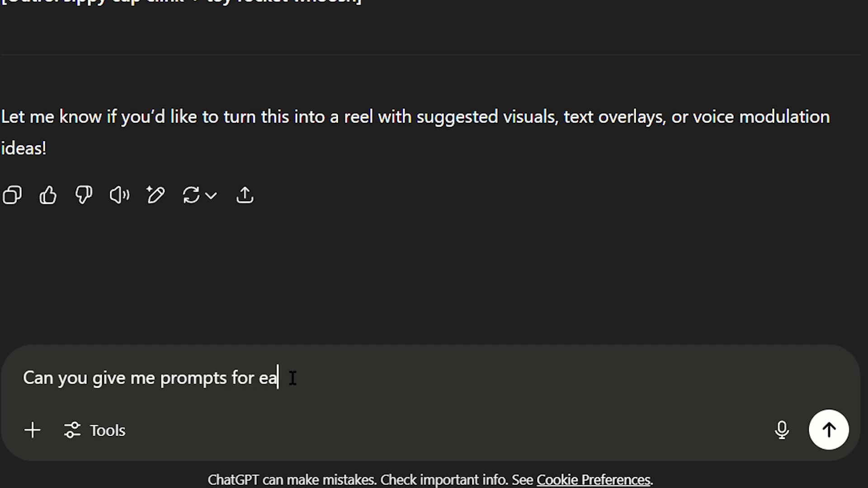
pyautogui.write('ch of the babie')
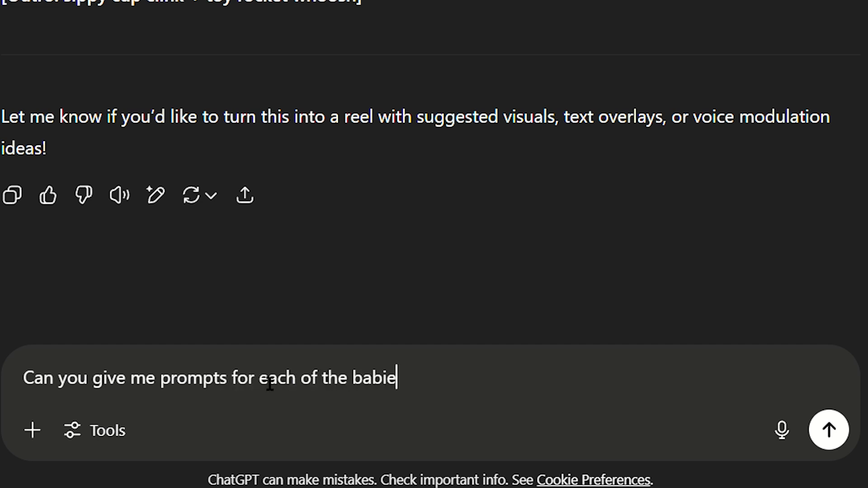
pyautogui.write('s (Baby Elon and Bab')
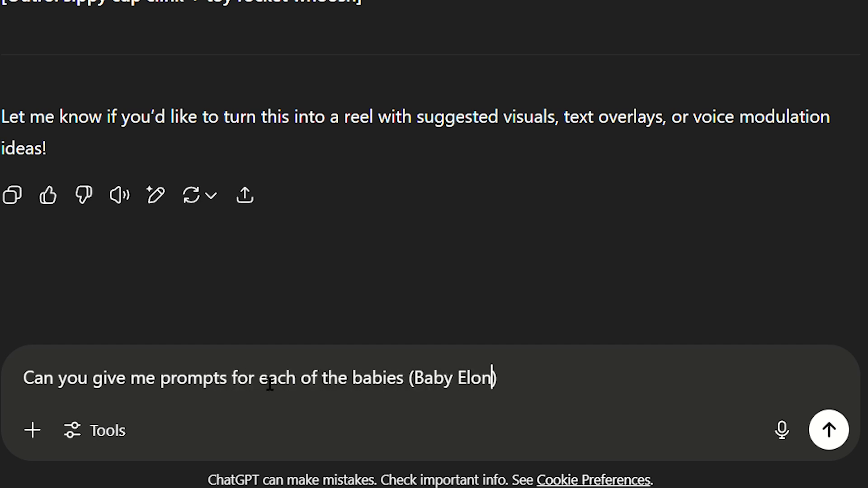
pyautogui.write('y Einste')
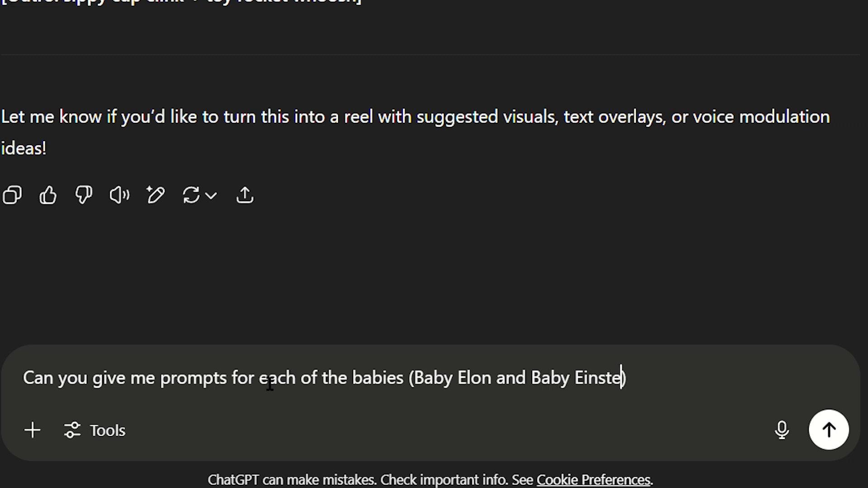
pyautogui.write('in). Make the ')
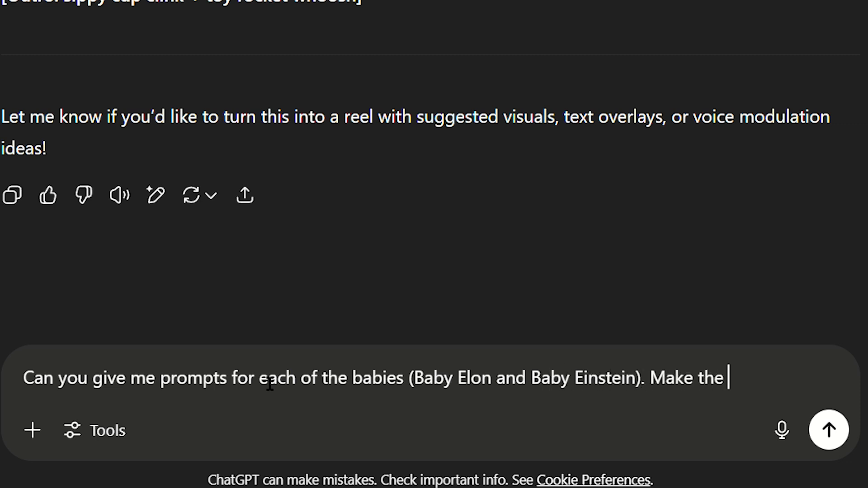
pyautogui.write('prompts descriptive on how d')
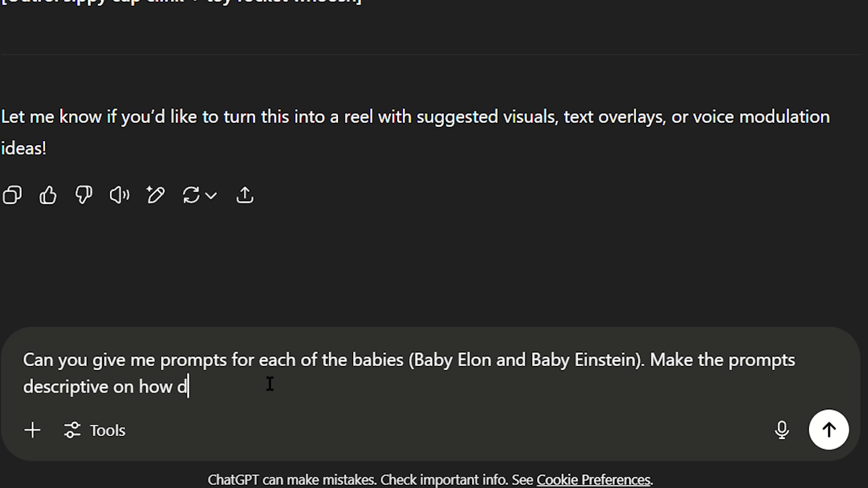
pyautogui.press('BackSpace')
pyautogui.write('they look')
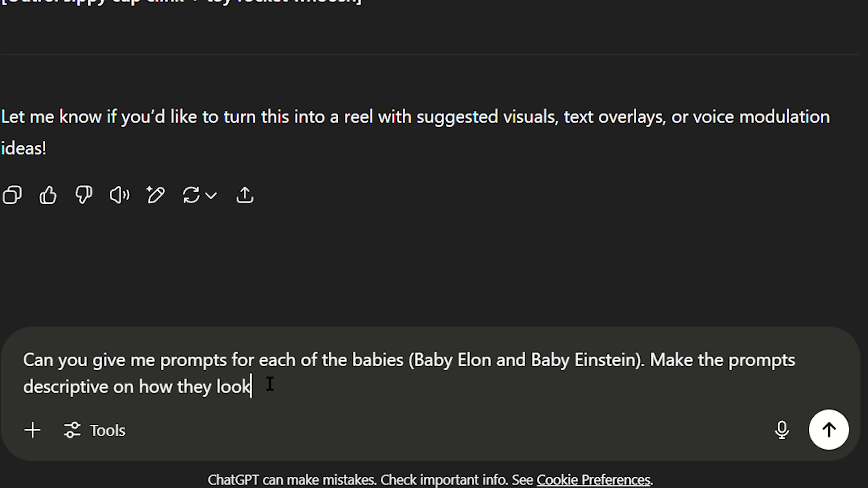
# Step: Add to the request that both babies share the same background, wear headphones and have a podcast mic in front of them
pyautogui.write('. Have the')
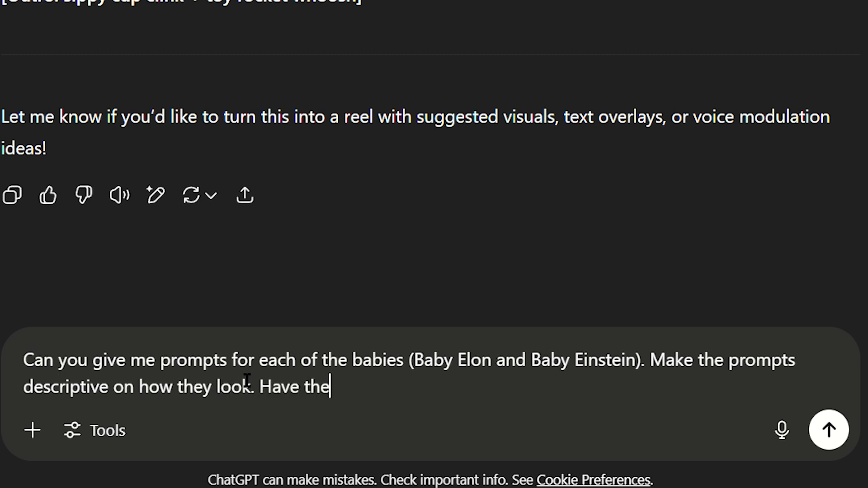
pyautogui.write('m in the same background')
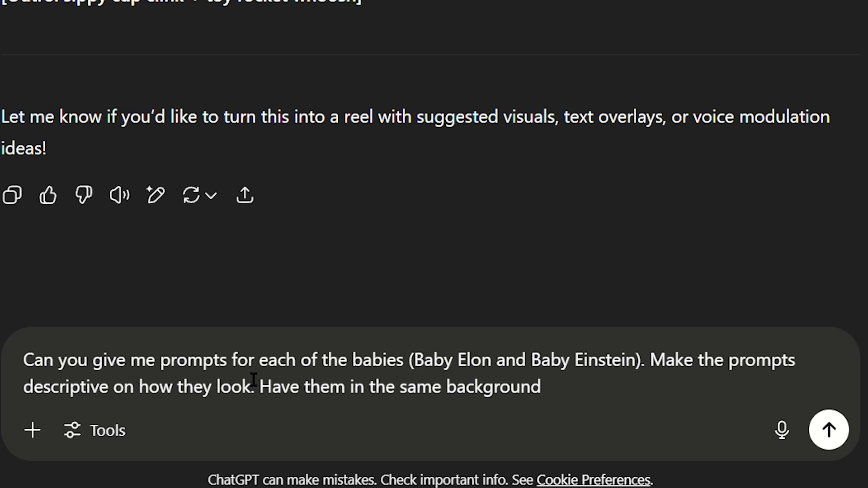
pyautogui.write(', with headphones')
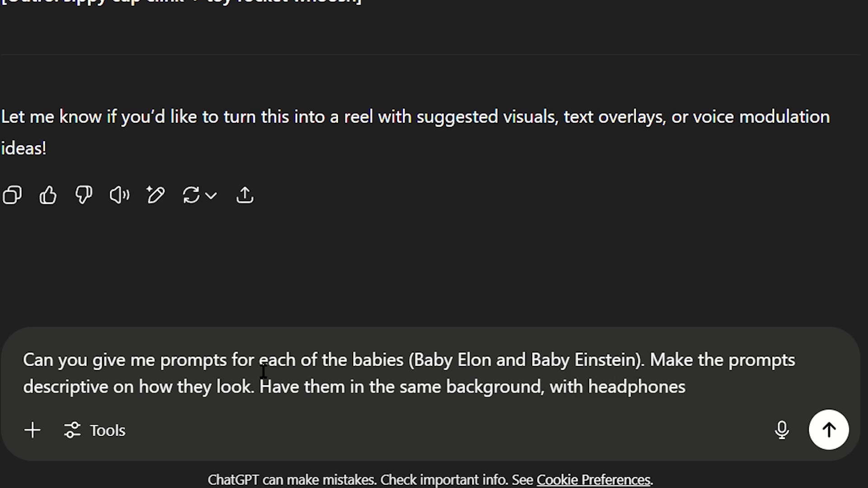
pyautogui.write(' on and a po')
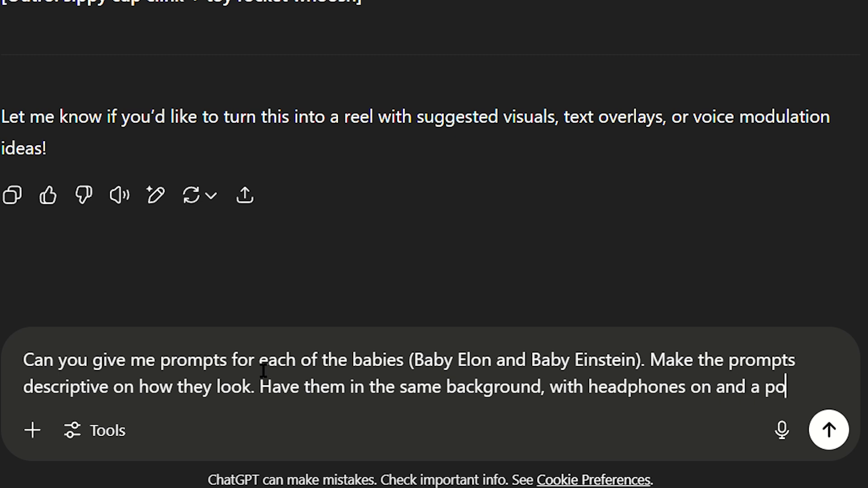
pyautogui.write('dcast mic in fr')
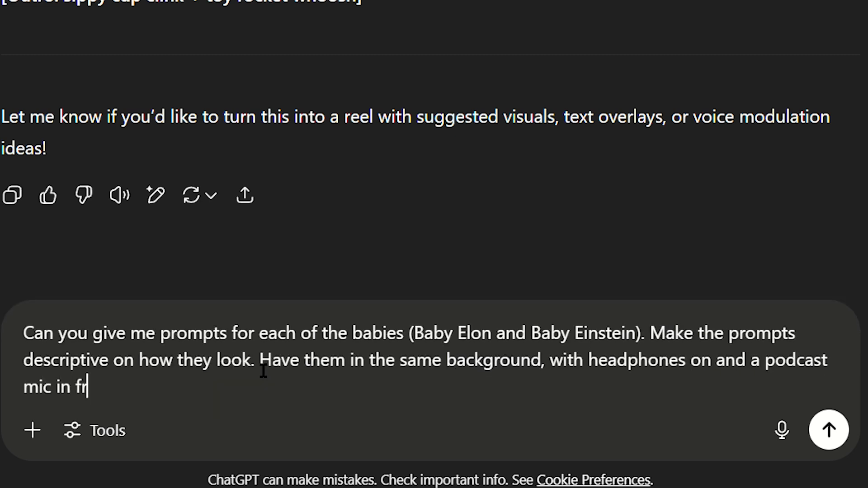
pyautogui.write('ont of them')
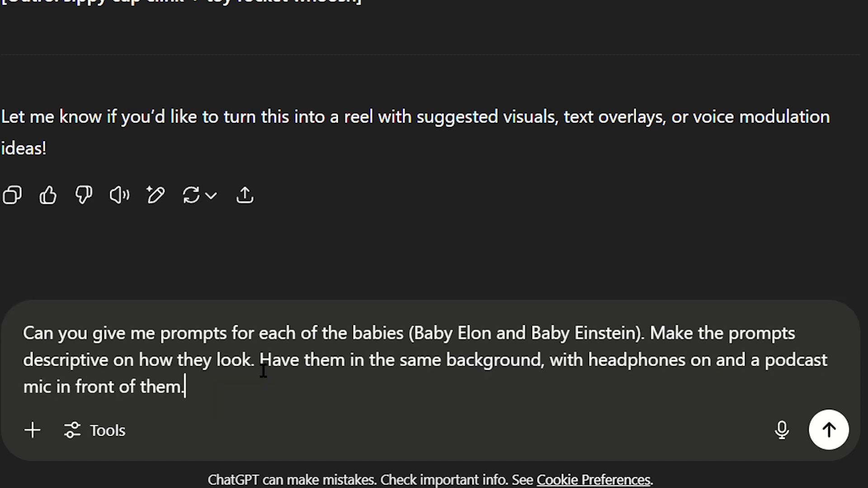
# Step: Add that background and lighting stay the same for both babies, ask for midshot prompts for both, and send the request
pyautogui.write('. Make sure to ke')
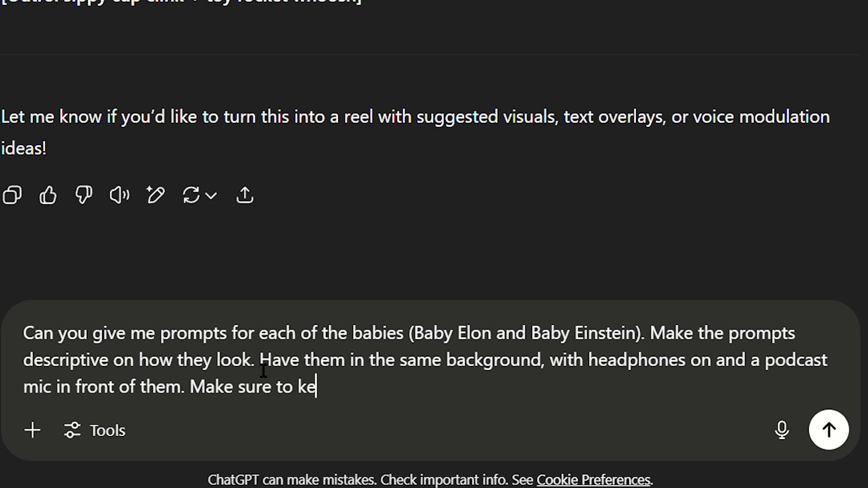
pyautogui.write('ep the backgroun')
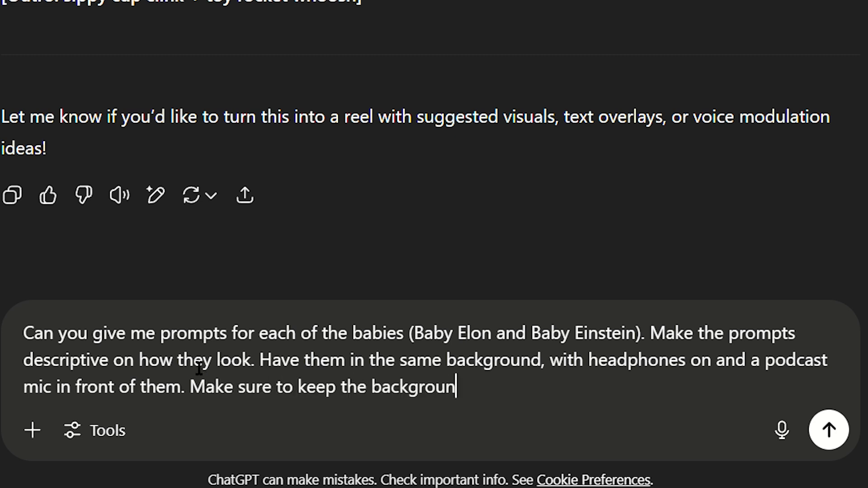
pyautogui.write('d and lighting sam')
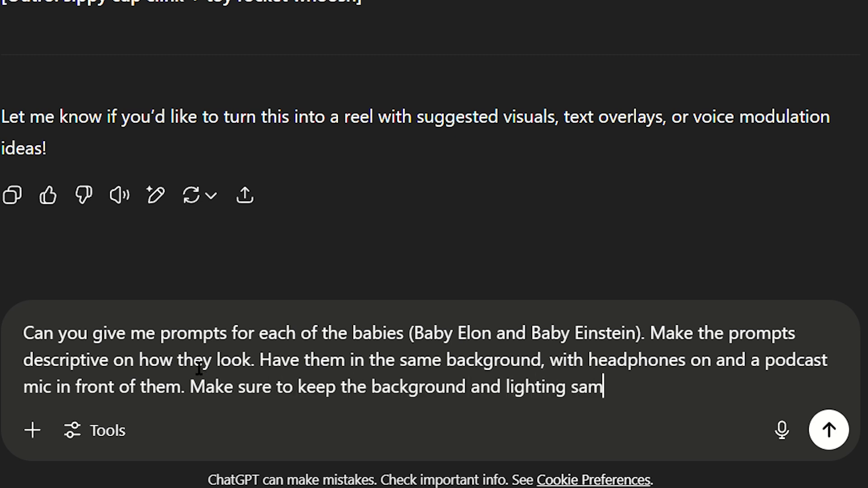
pyautogui.write('e for both the babies')
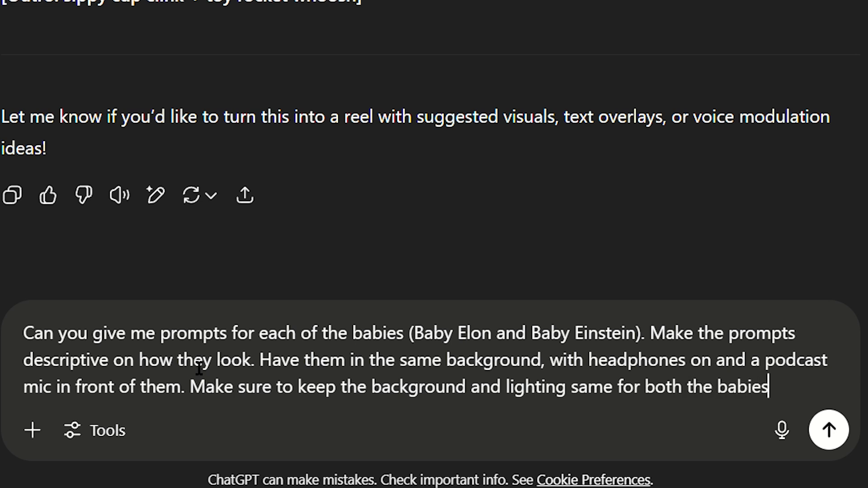
pyautogui.write('. Give me mids')
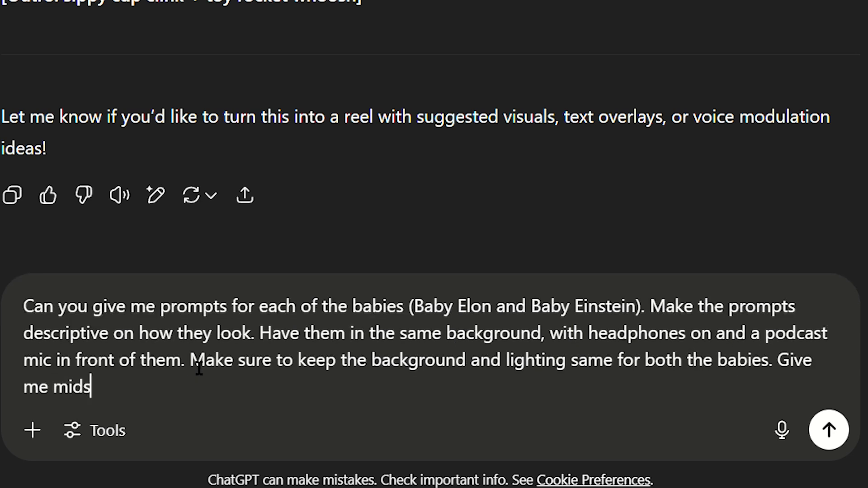
pyautogui.write('hot prompts for')
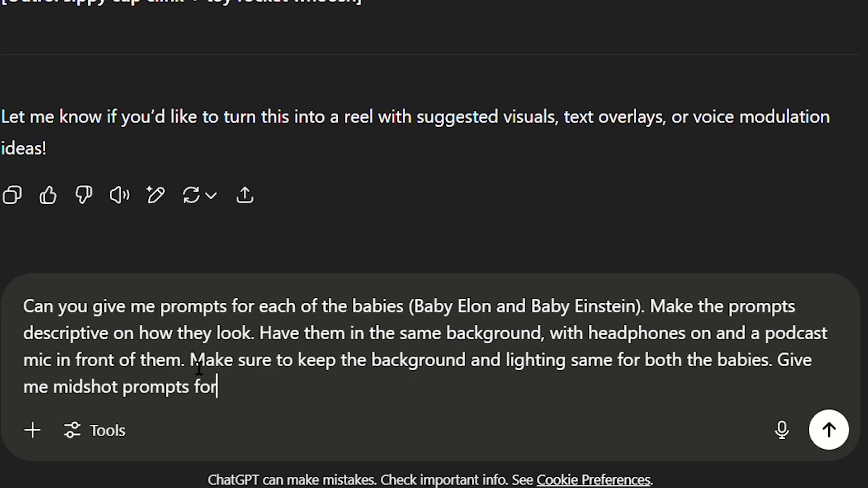
pyautogui.write(' toth')
pyautogui.press('Return')
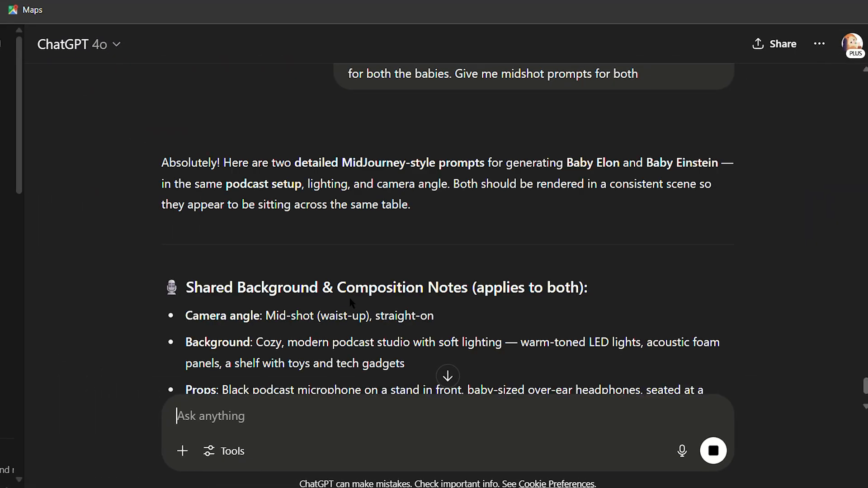
# Step: Review the generated prompts for both babies and ask for them to be made compatible for platform.openai
pyautogui.scroll(-3, 351, 299)
pyautogui.scroll(-5, 350, 301)
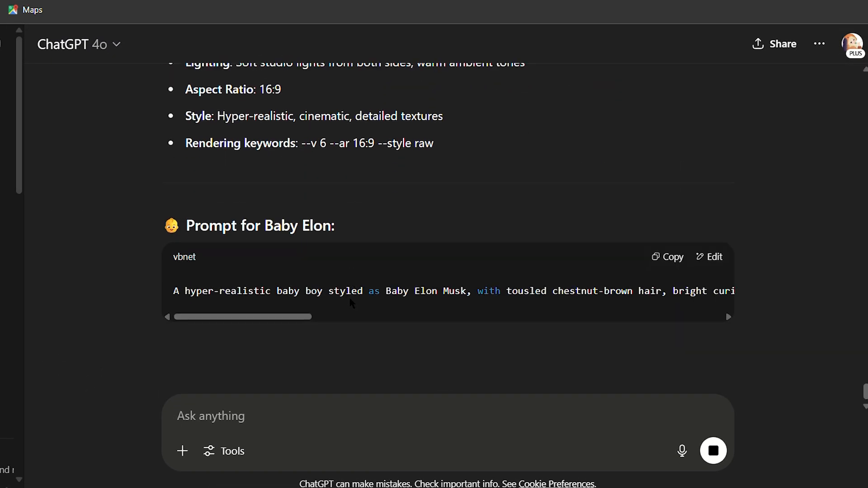
pyautogui.scroll(-3, 351, 299)
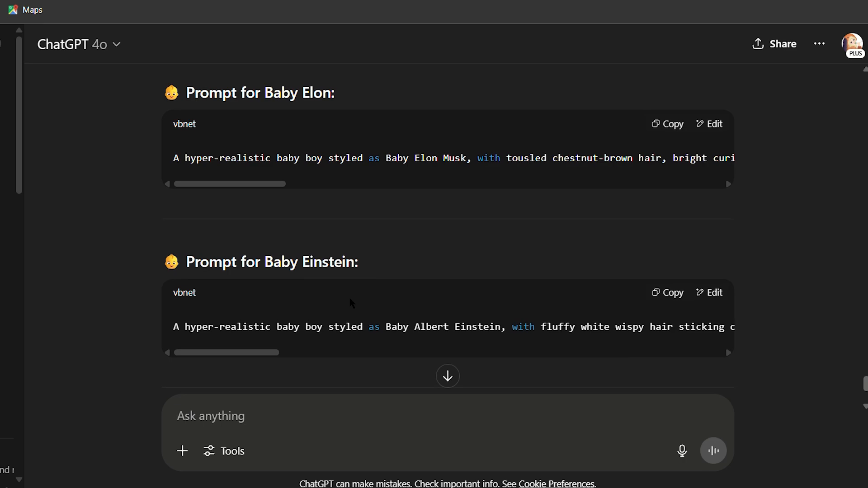
pyautogui.scroll(-4, 349, 295)
pyautogui.write('Can you make the pro')
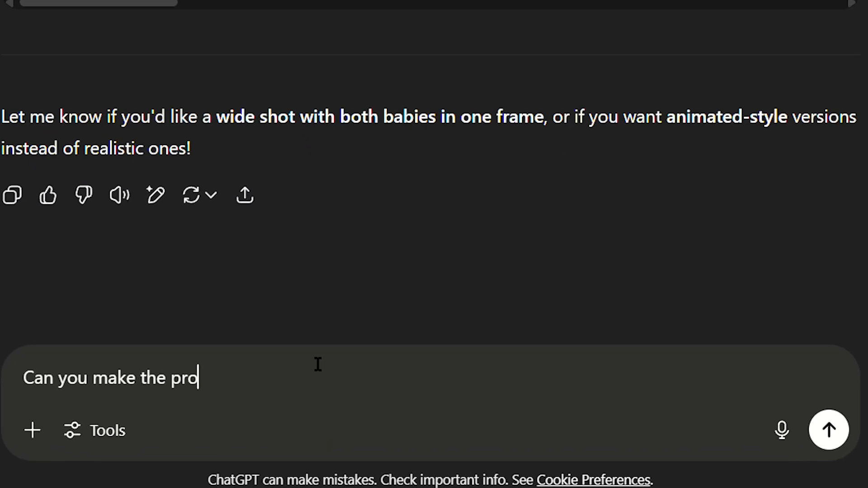
pyautogui.write('mpts compatible for')
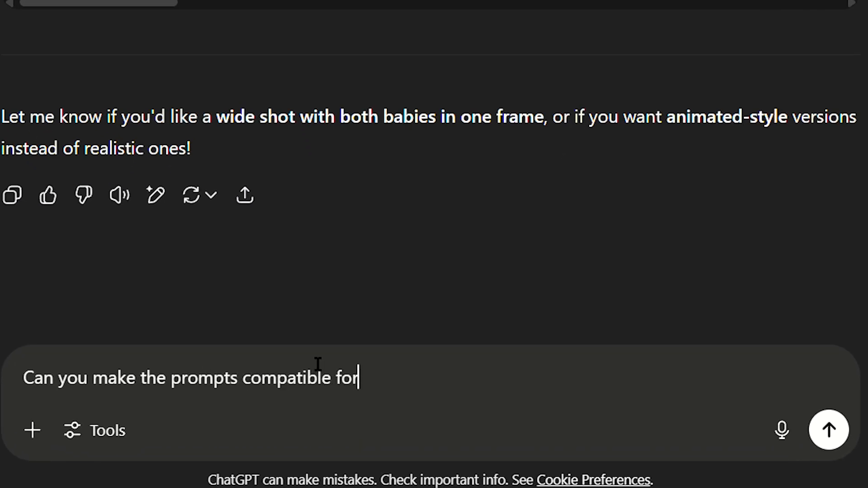
pyautogui.write(' platform.openai')
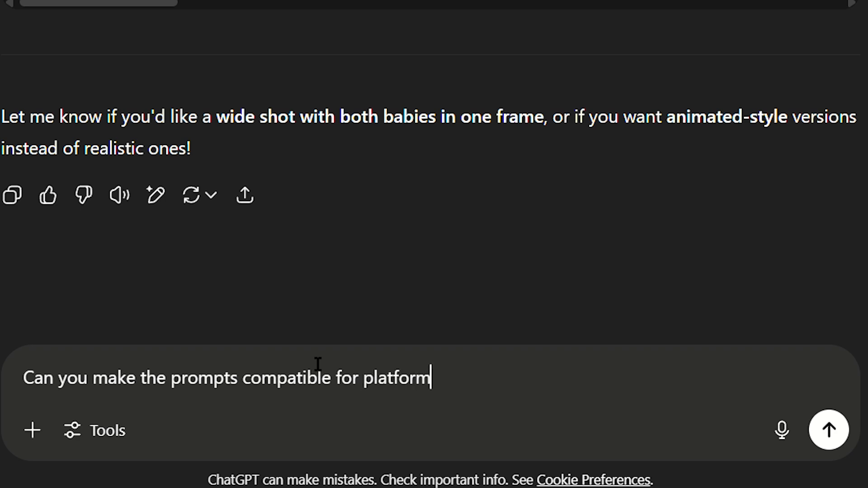
pyautogui.press('Return')
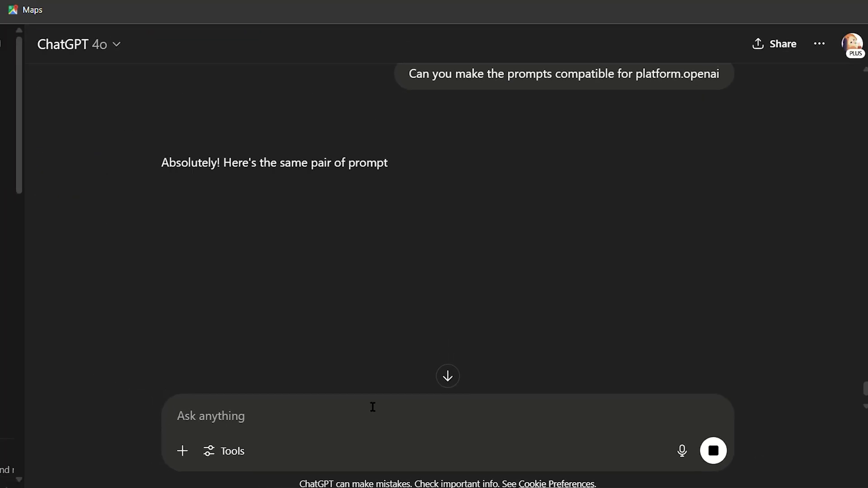
# Step: Look over the rewritten prompts, then search the web for "playground ai" in a new tab and open OpenAI's Images Playground
pyautogui.scroll(-5, 378, 322)
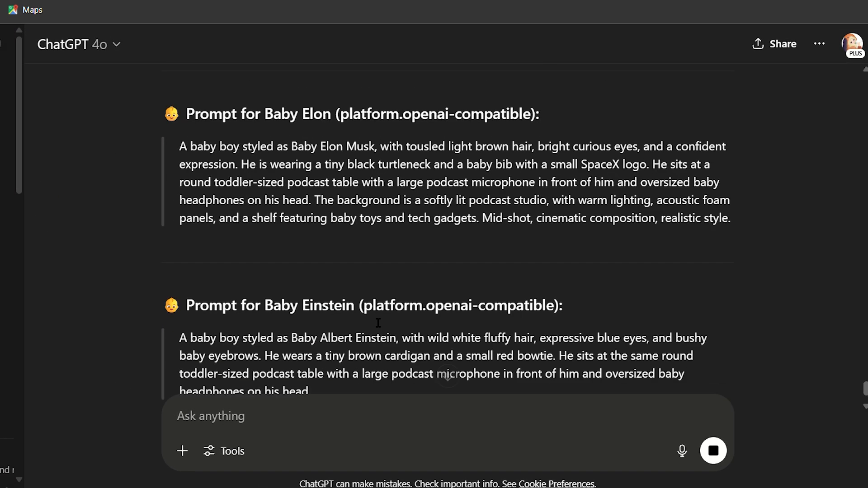
pyautogui.scroll(-1, 373, 316)
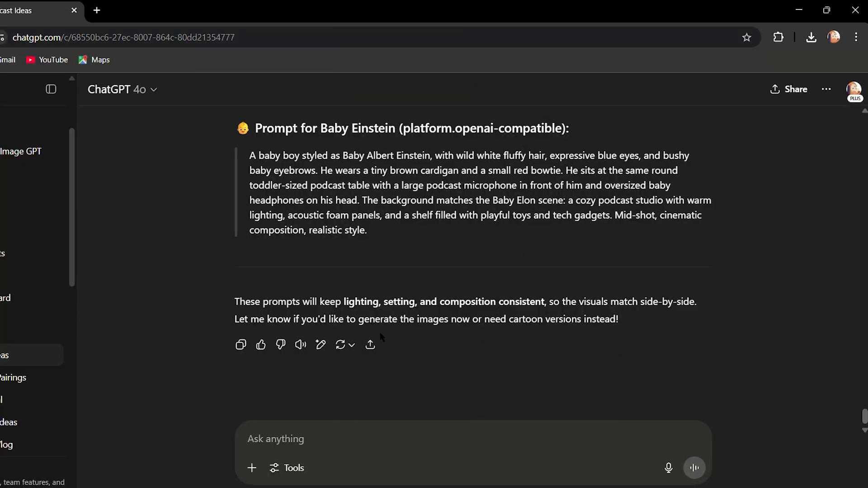
pyautogui.scroll(6, 381, 337)
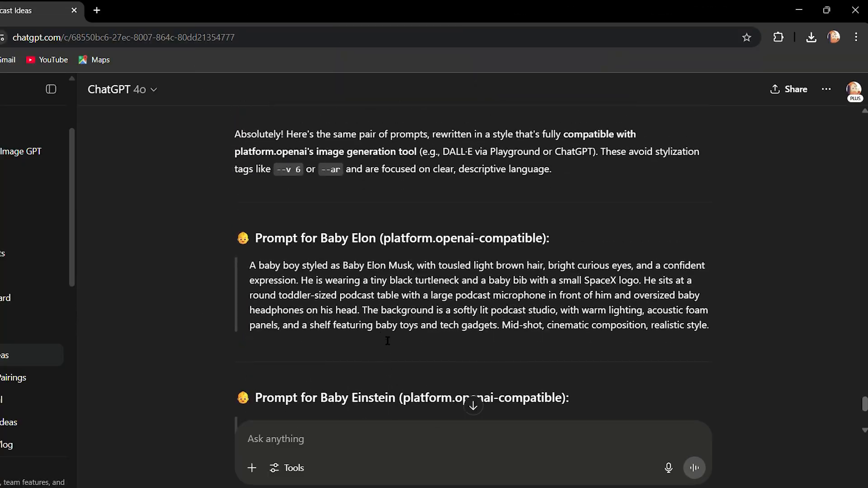
pyautogui.scroll(-4, 388, 341)
pyautogui.scroll(1, 387, 341)
pyautogui.hotkey('ctrl', 't')
pyautogui.write('play')
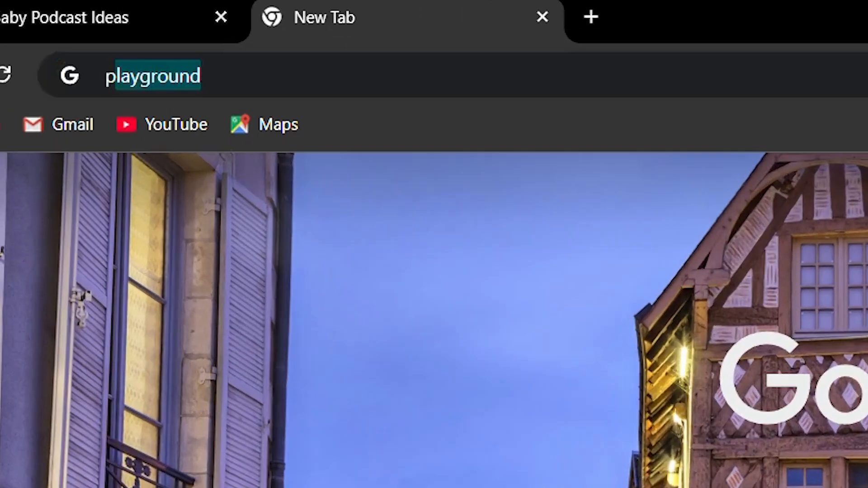
pyautogui.write('ground ai')
pyautogui.press('Return')
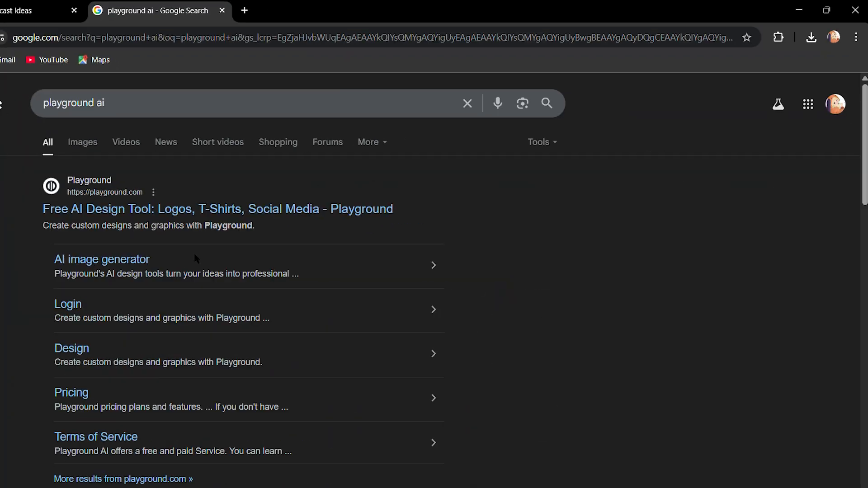
pyautogui.scroll(-8, 195, 259)
pyautogui.click(149, 198)
# Step: Copy the Baby Elon prompt from the ChatGPT chat and paste it into the Images Playground prompt
pyautogui.hotkey('ctrl', 'shift', 'Tab')
pyautogui.moveTo(250, 158); pyautogui.dragTo(734, 219)
pyautogui.hotkey('ctrl', 'c')
pyautogui.hotkey('ctrl', 'Tab')
pyautogui.hotkey('ctrl', 'v')
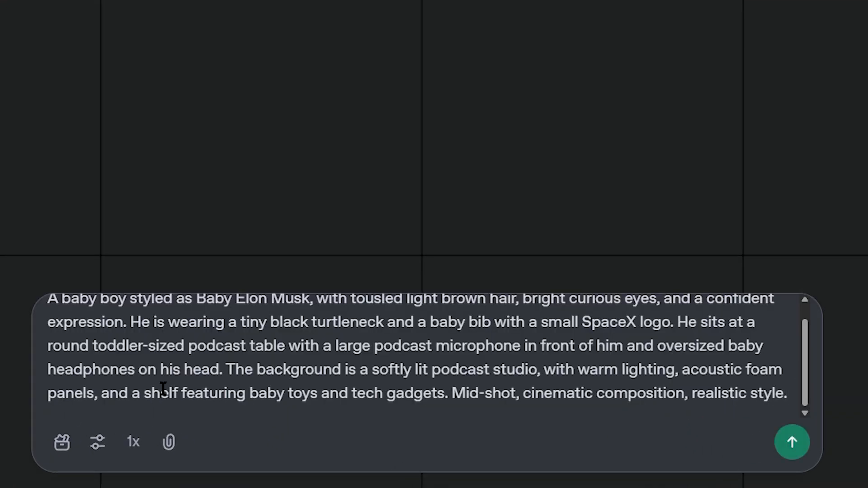
# Step: Set the image size to Portrait (1024x1536) and choose PNG output in the advanced settings, leaving background and moderation on Auto
pyautogui.click(98, 442)
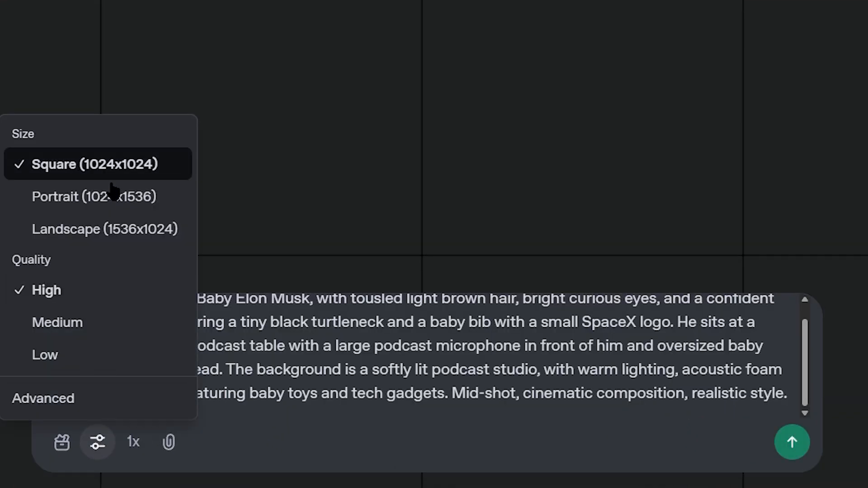
pyautogui.click(135, 206)
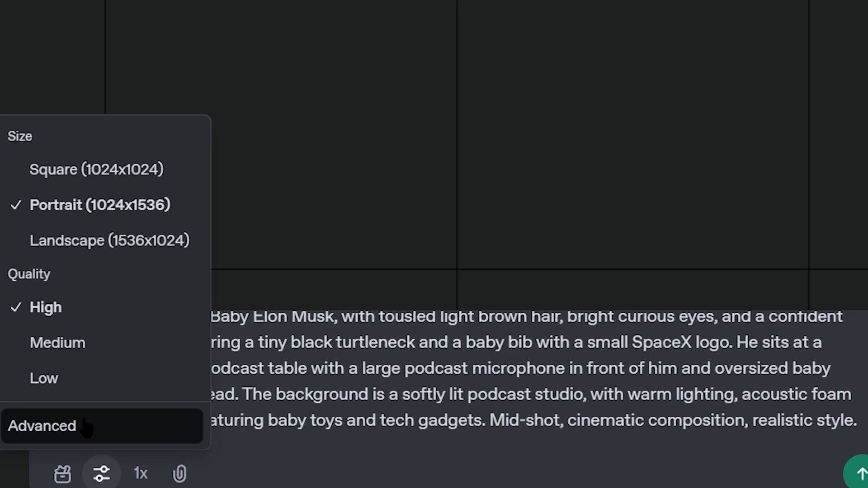
pyautogui.click(86, 427)
pyautogui.click(681, 229)
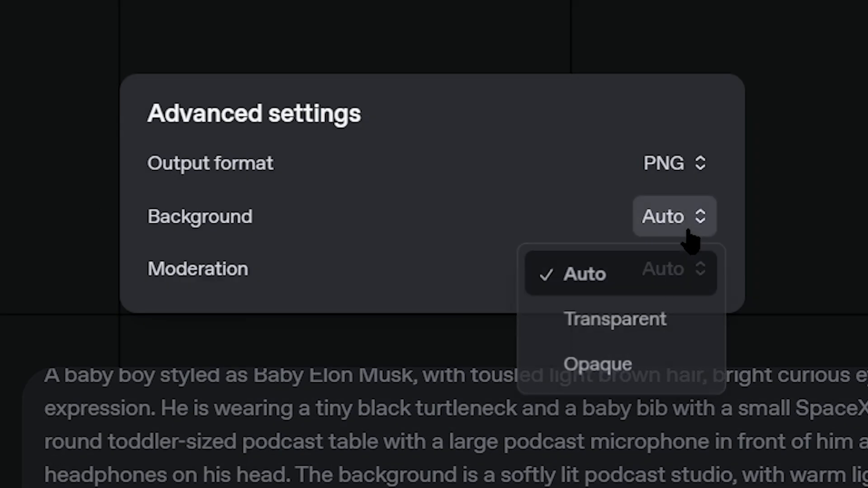
pyautogui.click(672, 169)
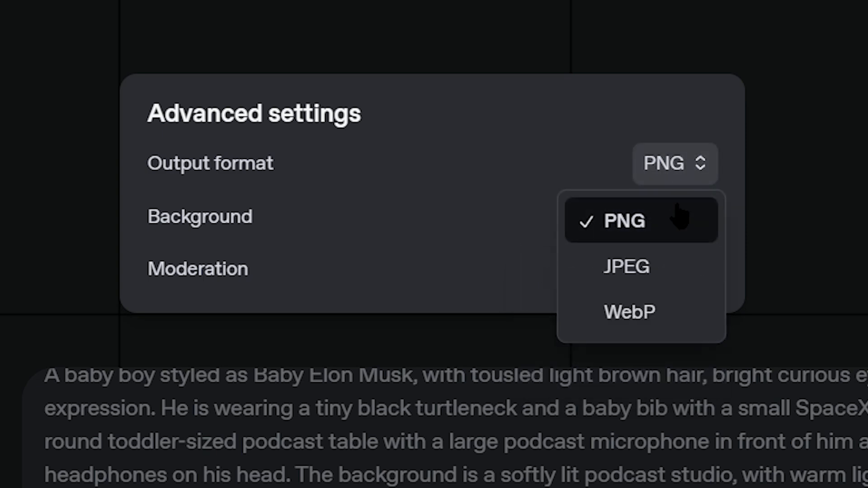
pyautogui.click(676, 220)
pyautogui.click(695, 271)
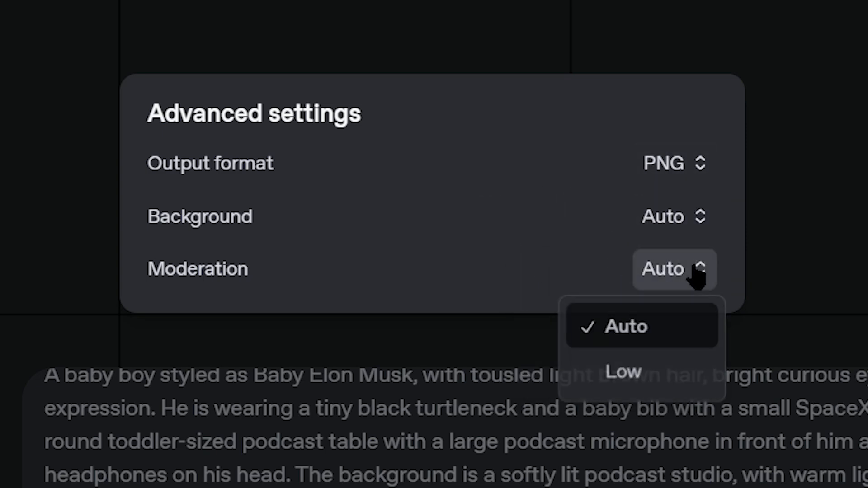
pyautogui.click(466, 459)
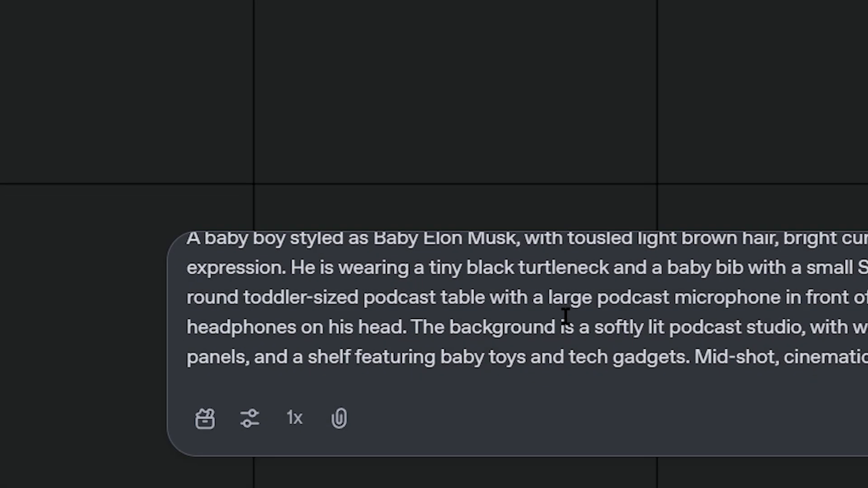
# Step: Set the number of images to 4 and generate the Baby Elon images
pyautogui.click(309, 430)
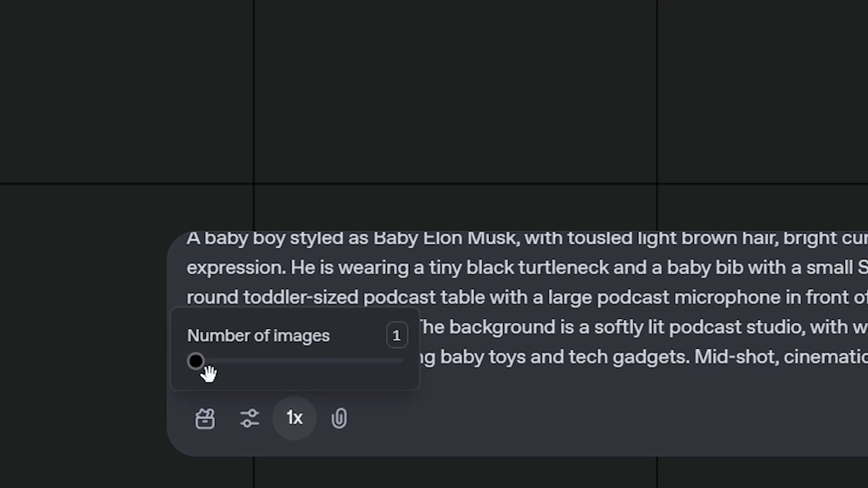
pyautogui.moveTo(209, 373); pyautogui.dragTo(259, 376)
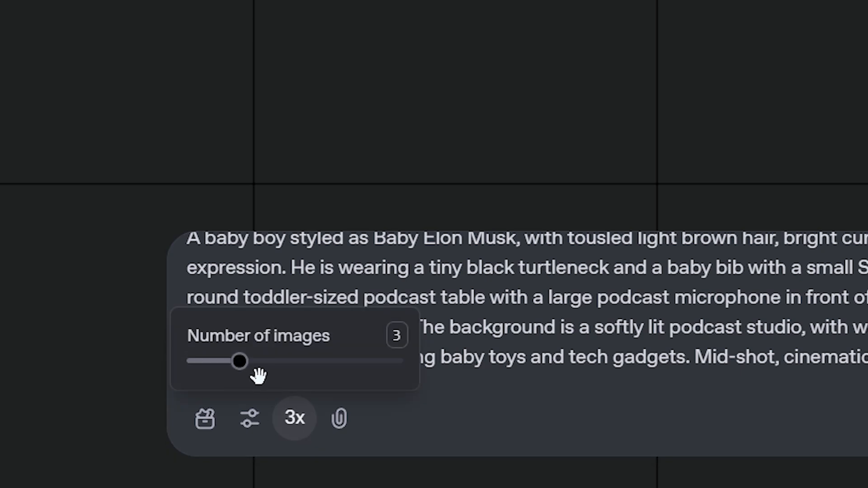
pyautogui.click(254, 368)
pyautogui.click(626, 329)
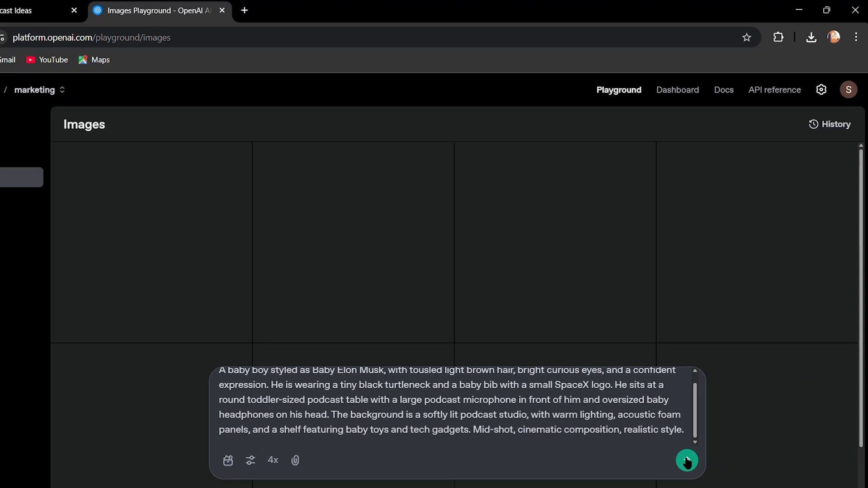
pyautogui.click(686, 462)
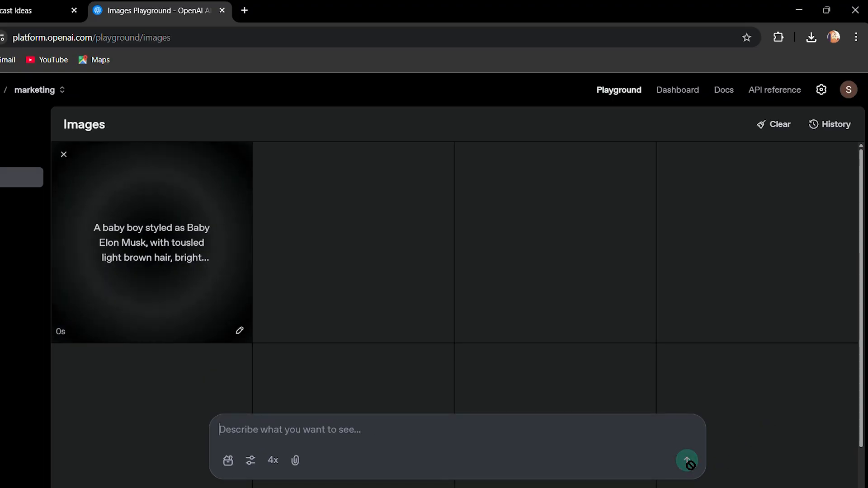
# Step: Copy the Baby Einstein prompt from the ChatGPT chat and paste it into the Images Playground prompt
pyautogui.click(13, 11)
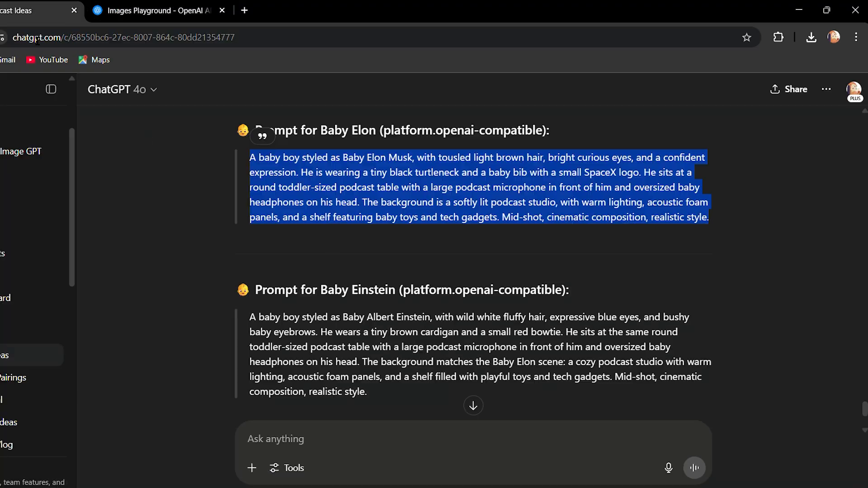
pyautogui.scroll(-2, 434, 271)
pyautogui.moveTo(248, 270); pyautogui.dragTo(395, 346)
pyautogui.hotkey('ctrl', 'c')
pyautogui.click(158, 10)
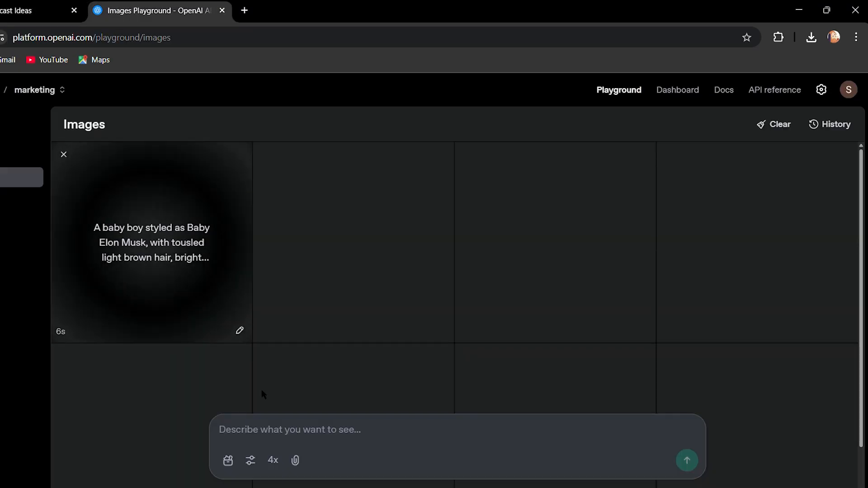
pyautogui.click(296, 425)
pyautogui.hotkey('ctrl', 'v')
# Step: Replace "The background matches the Baby Elon scene: a" with "A" in the prompt and generate the Baby Einstein images
pyautogui.moveTo(244, 406); pyautogui.dragTo(278, 413)
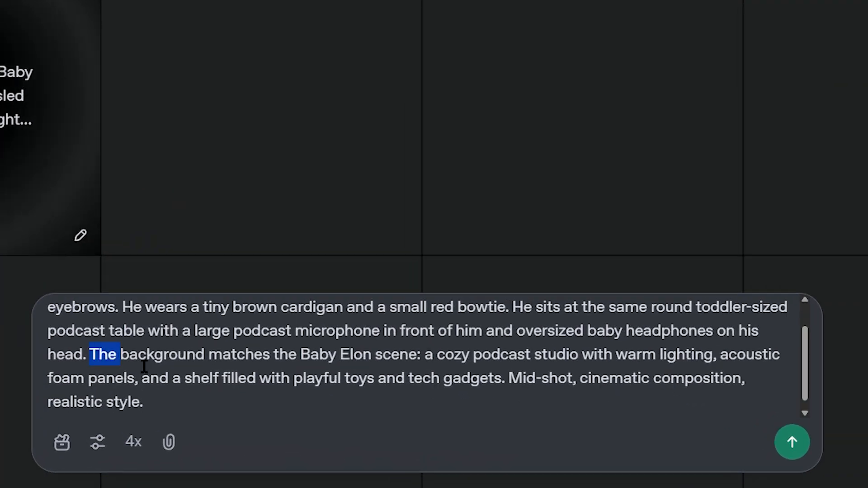
pyautogui.moveTo(144, 366); pyautogui.dragTo(432, 357)
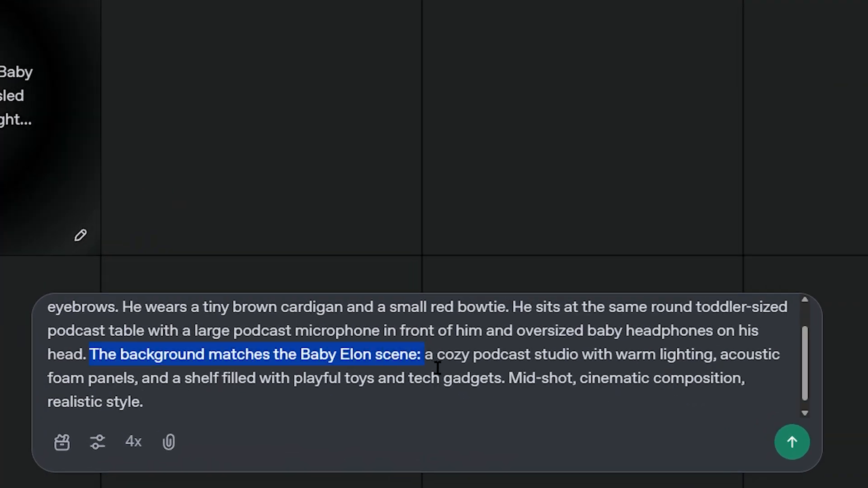
pyautogui.press('BackSpace')
pyautogui.write('A')
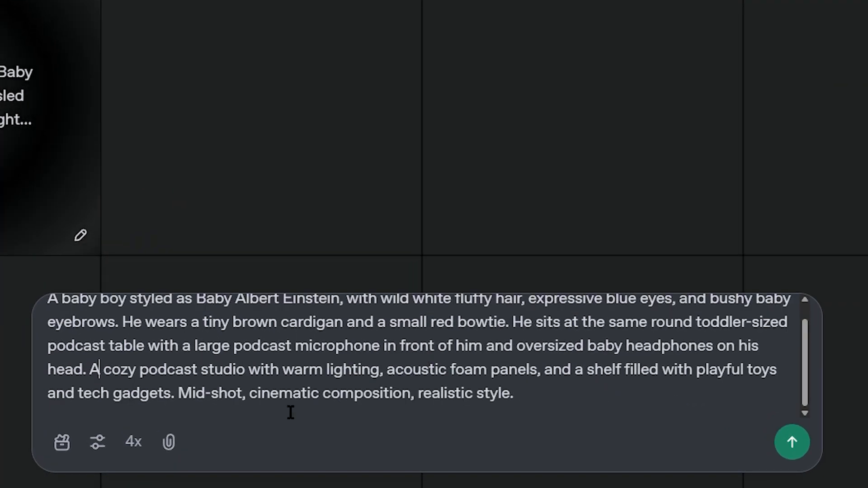
pyautogui.click(97, 442)
pyautogui.click(615, 401)
pyautogui.click(789, 445)
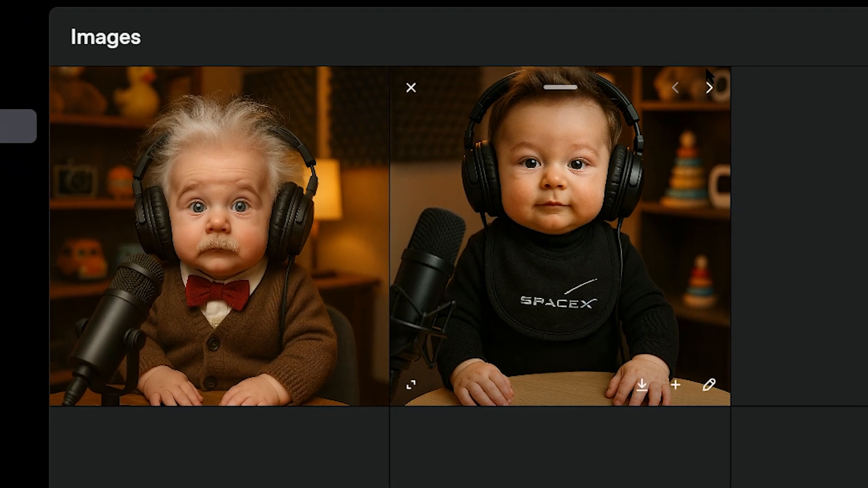
# Step: Look through the Baby Elon image variations and generate another set from the Baby Elon prompt
pyautogui.click(443, 155)
pyautogui.click(665, 99)
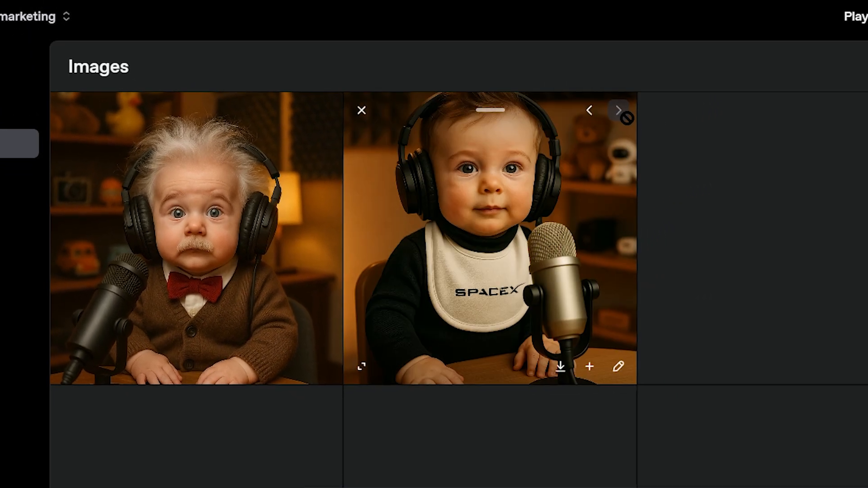
pyautogui.click(633, 99)
pyautogui.click(632, 99)
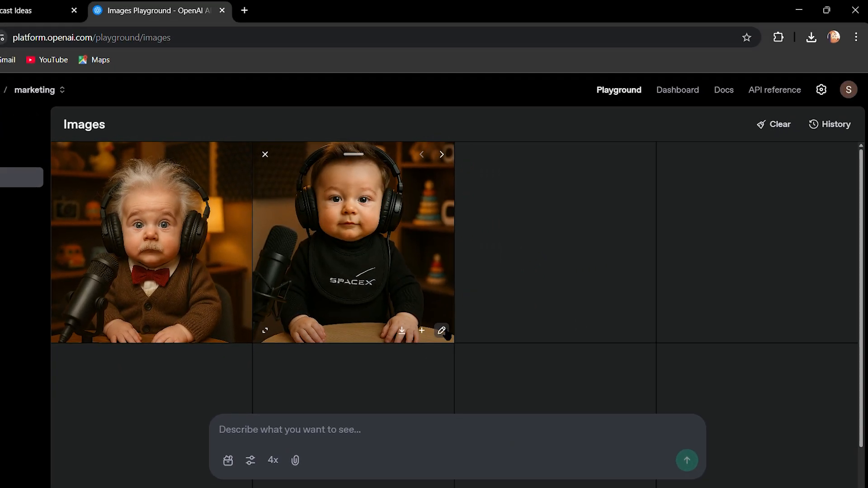
pyautogui.hotkey('ctrl', 'v')
pyautogui.press('Return')
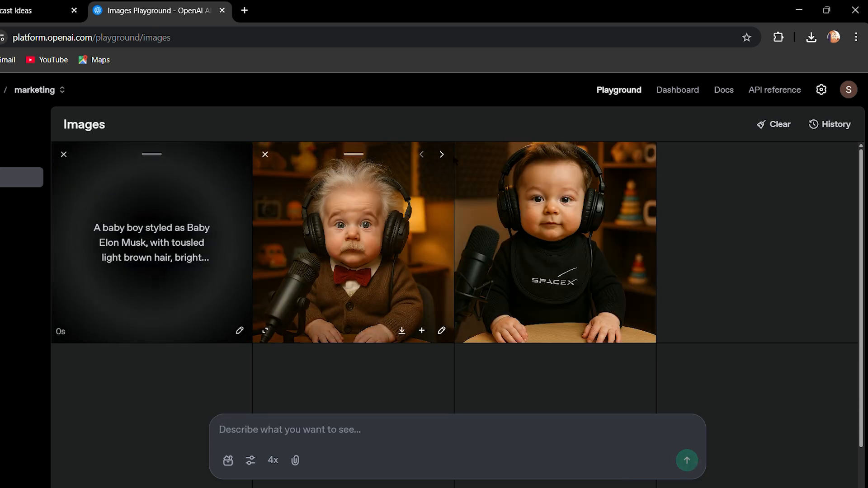
# Step: Compare the Baby Einstein image variations and download the first one
pyautogui.click(445, 157)
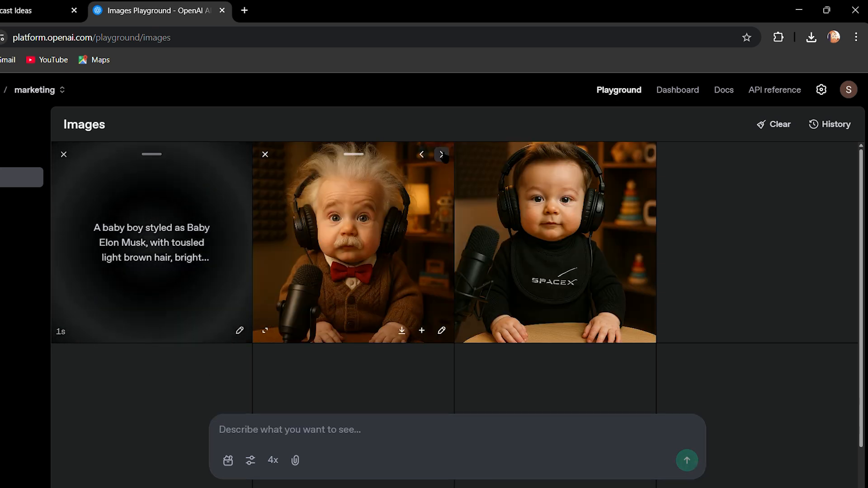
pyautogui.click(422, 154)
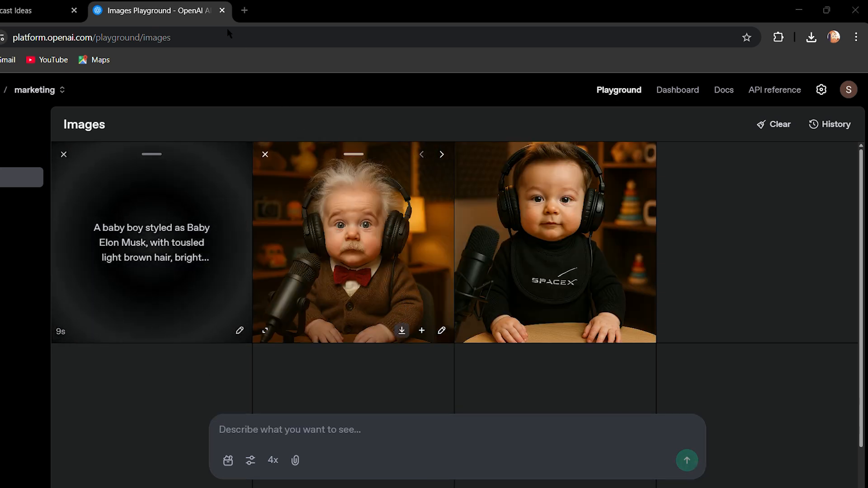
pyautogui.click(402, 454)
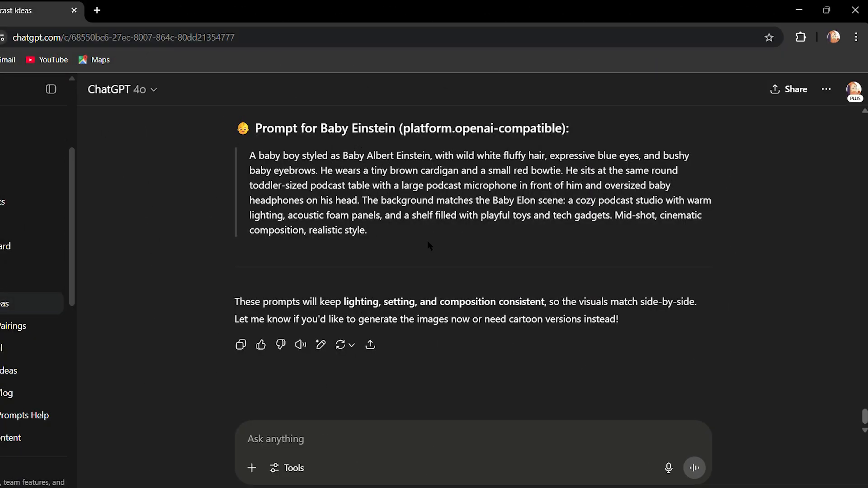
# Step: Search for "elevenlab" in a new tab, open the ElevenLabs site, log in and go to Text to Speech
pyautogui.hotkey('ctrl', 't')
pyautogui.write('elevenlab')
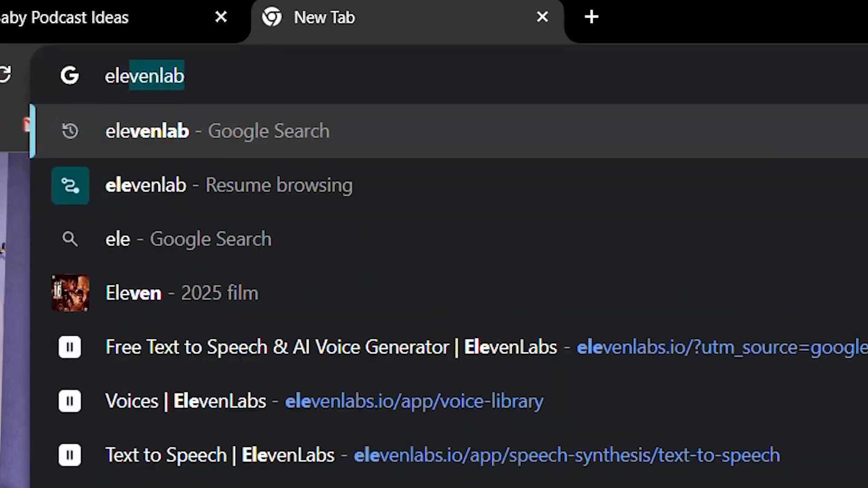
pyautogui.press('Return')
pyautogui.click(243, 265)
pyautogui.click(226, 208)
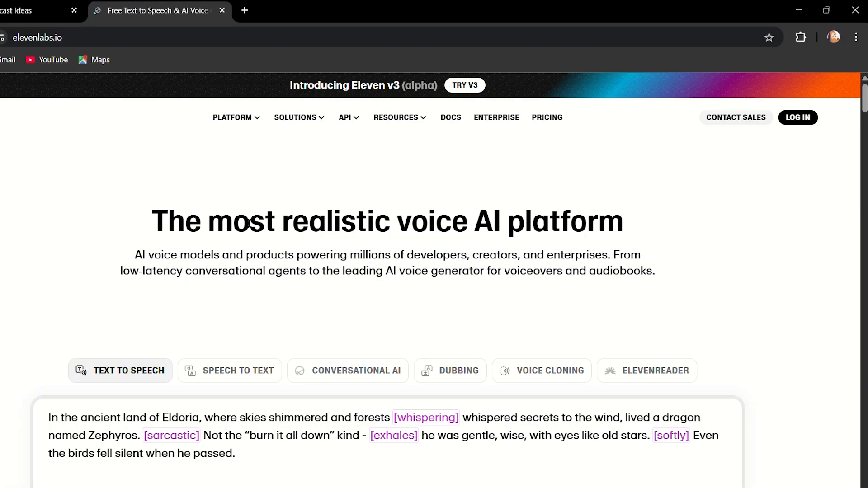
pyautogui.click(796, 119)
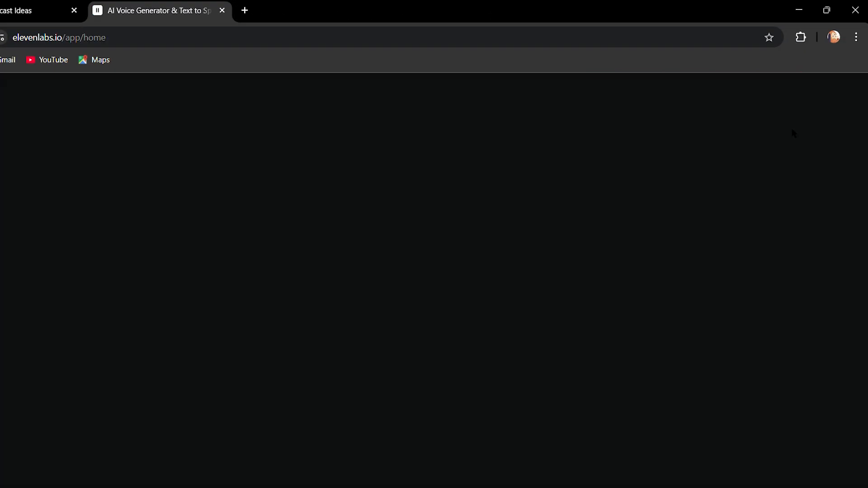
pyautogui.click(28, 197)
pyautogui.click(261, 195)
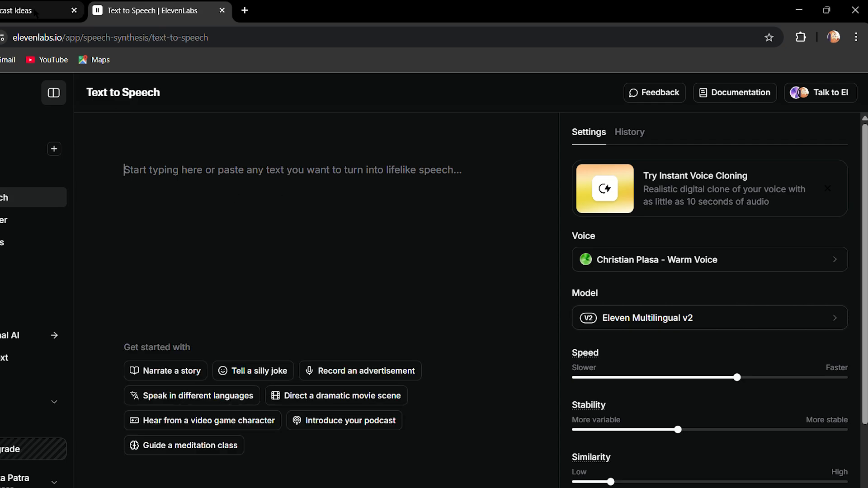
# Step: Ask in the ChatGPT chat: "From the script give me both the babies' dialogues seperately"
pyautogui.click(35, 11)
pyautogui.click(316, 443)
pyautogui.write("From the script give me both the babies' dialogues seperately")
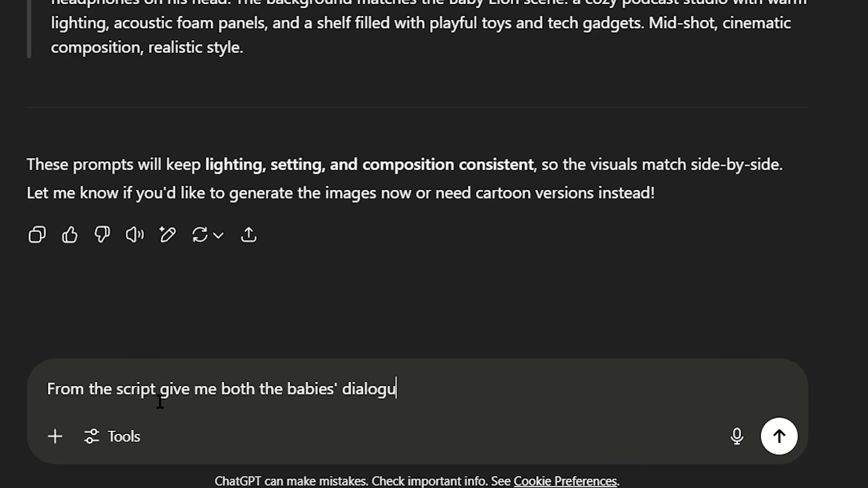
pyautogui.press('Return')
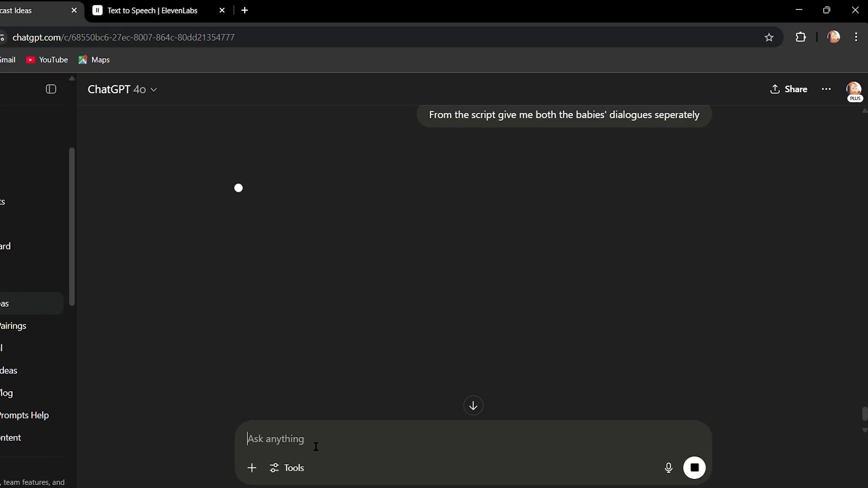
# Step: Check the separated dialogues against the script, then copy Baby Elon's spoken lines, without the laughing cue, into ElevenLabs Text to Speech
pyautogui.scroll(-15, 268, 316)
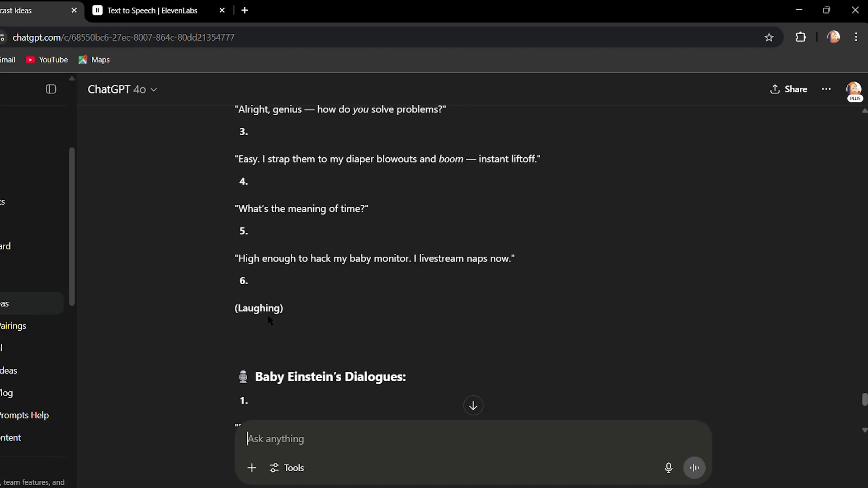
pyautogui.scroll(20, 270, 320)
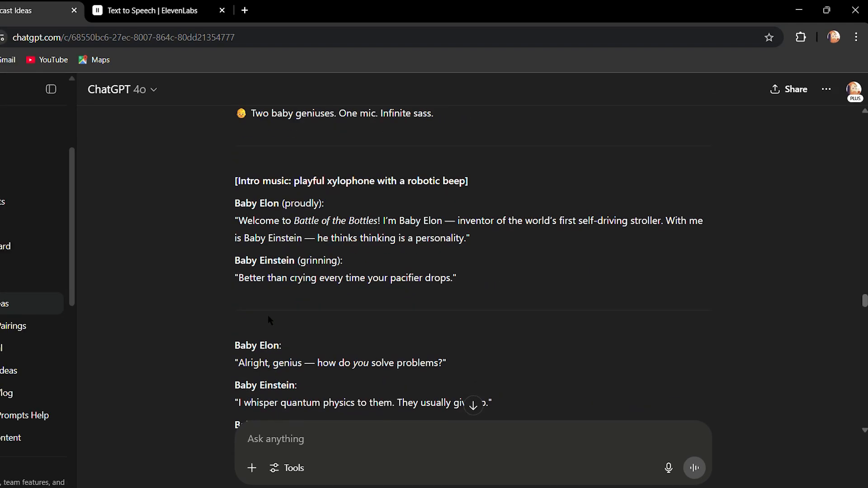
pyautogui.scroll(-8, 270, 320)
pyautogui.scroll(-10, 270, 322)
pyautogui.moveTo(235, 254); pyautogui.dragTo(516, 308)
pyautogui.hotkey('ctrl', 'c')
pyautogui.click(152, 10)
pyautogui.click(356, 254)
pyautogui.hotkey('ctrl', 'v')
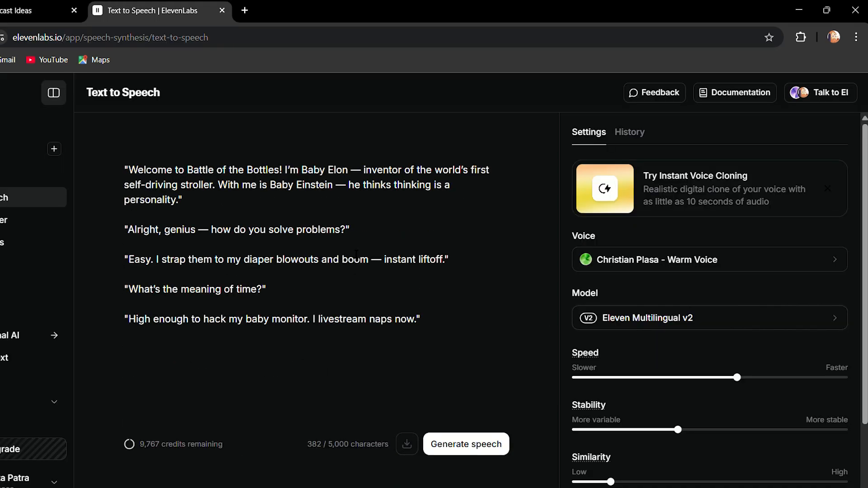
# Step: Preview the two recently used voices, then generate Baby Elon's speech with the Natural Conversations voice and download it
pyautogui.click(586, 268)
pyautogui.click(812, 314)
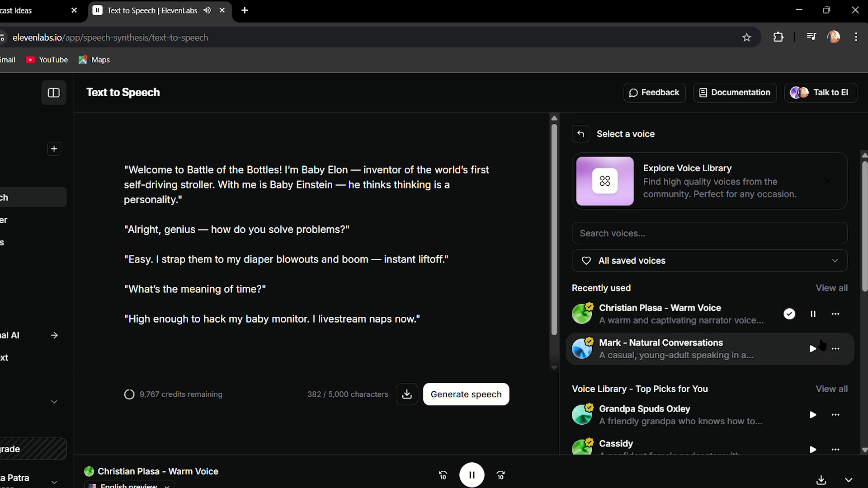
pyautogui.click(819, 347)
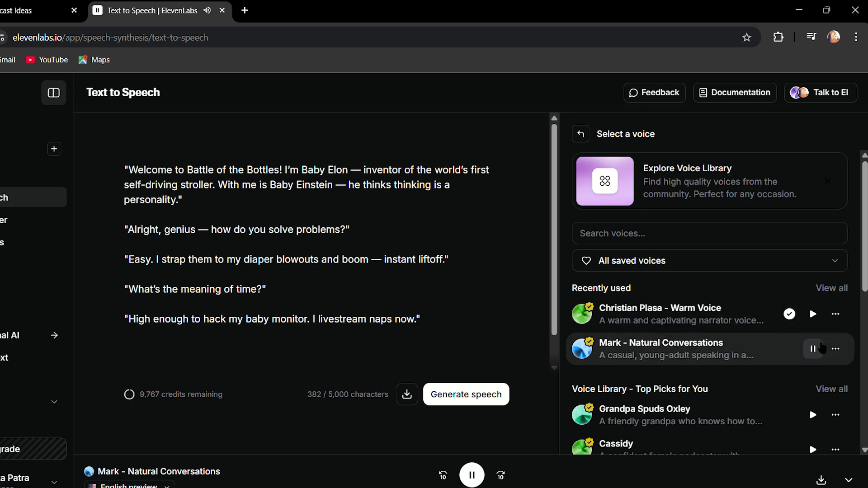
pyautogui.click(790, 350)
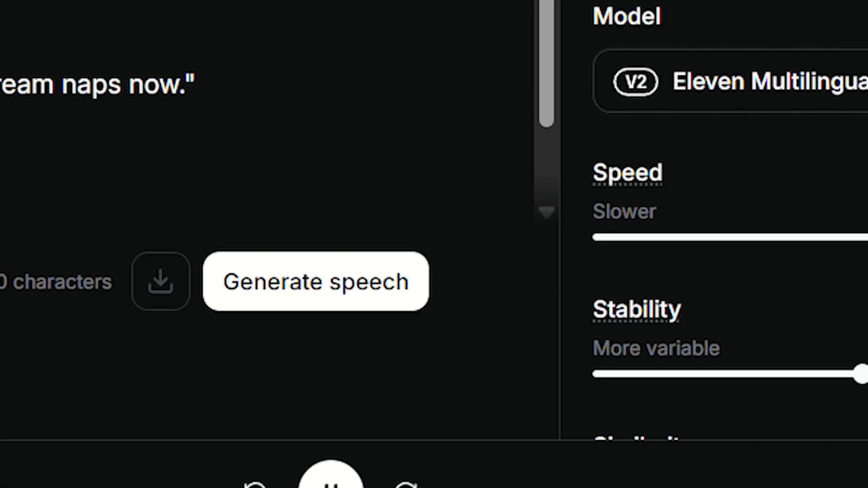
pyautogui.click(495, 391)
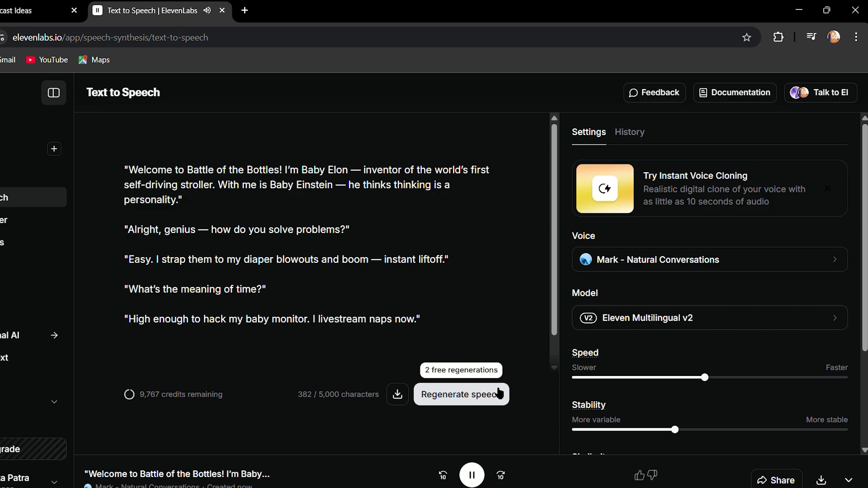
pyautogui.click(821, 480)
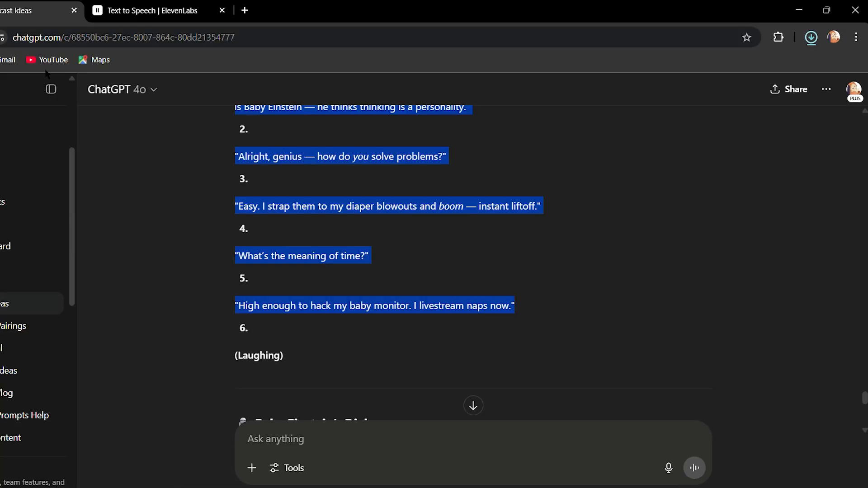
# Step: Replace the text with Baby Einstein's dialogues from the ChatGPT chat and generate the speech with the Warm Voice
pyautogui.moveTo(47, 74); pyautogui.dragTo(401, 393)
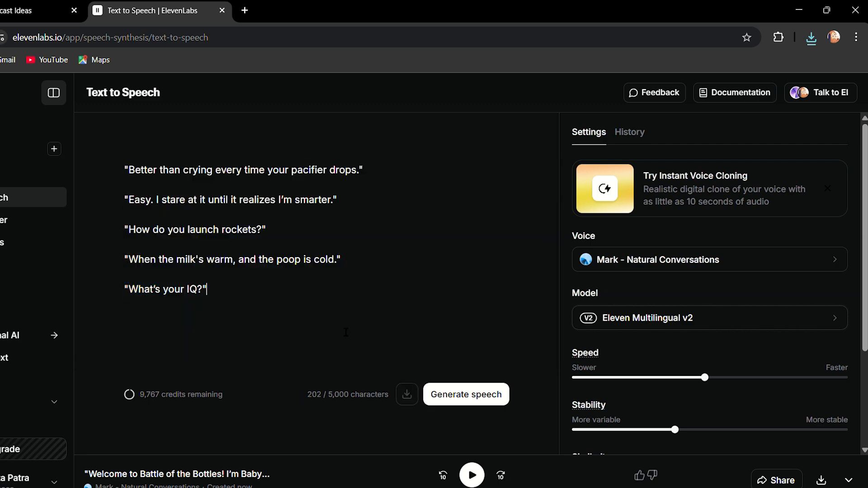
pyautogui.click(710, 260)
pyautogui.click(640, 339)
pyautogui.moveTo(705, 377); pyautogui.dragTo(737, 378)
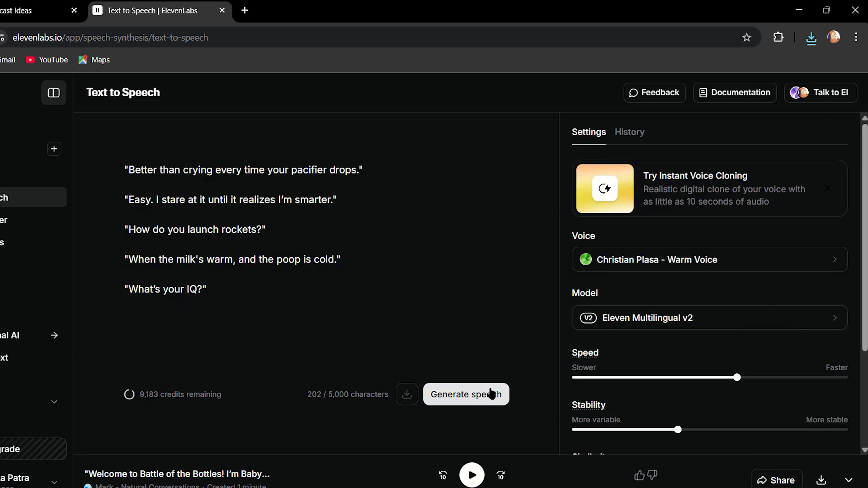
pyautogui.click(491, 394)
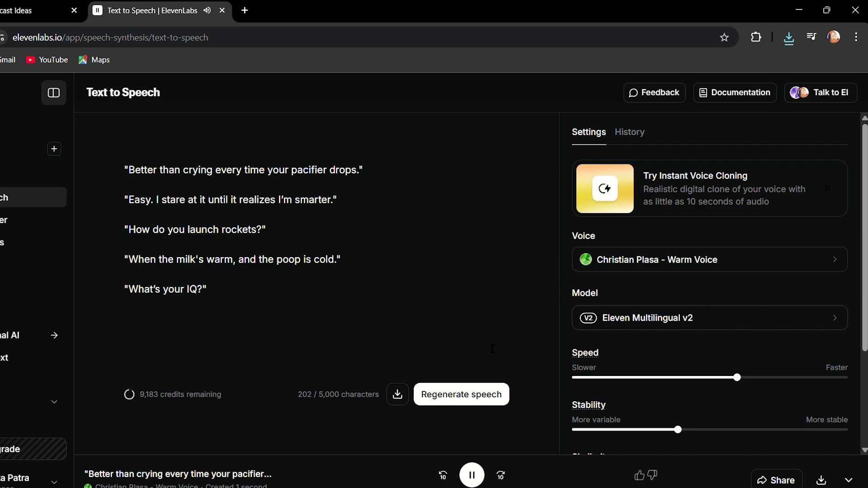
# Step: Lower the stability slightly, raise the similarity to just under halfway and the style exaggeration slightly, and regenerate Baby Einstein's speech
pyautogui.scroll(-3, 732, 352)
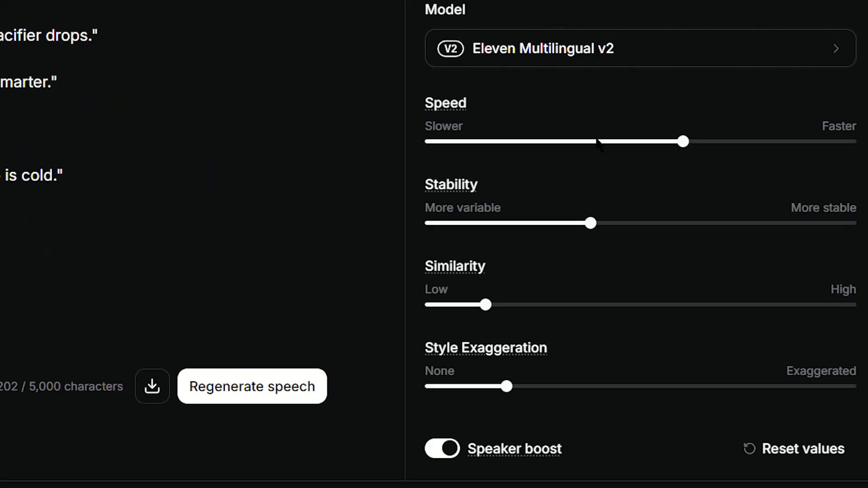
pyautogui.moveTo(683, 141)
pyautogui.mouseDown()
pyautogui.moveTo(651, 146)
pyautogui.moveTo(684, 142)
pyautogui.mouseUp()
pyautogui.moveTo(591, 222); pyautogui.dragTo(681, 229)
pyautogui.moveTo(485, 305); pyautogui.dragTo(608, 308)
pyautogui.moveTo(674, 223); pyautogui.dragTo(559, 231)
pyautogui.moveTo(519, 397)
pyautogui.mouseDown()
pyautogui.moveTo(718, 390)
pyautogui.moveTo(515, 389)
pyautogui.mouseUp()
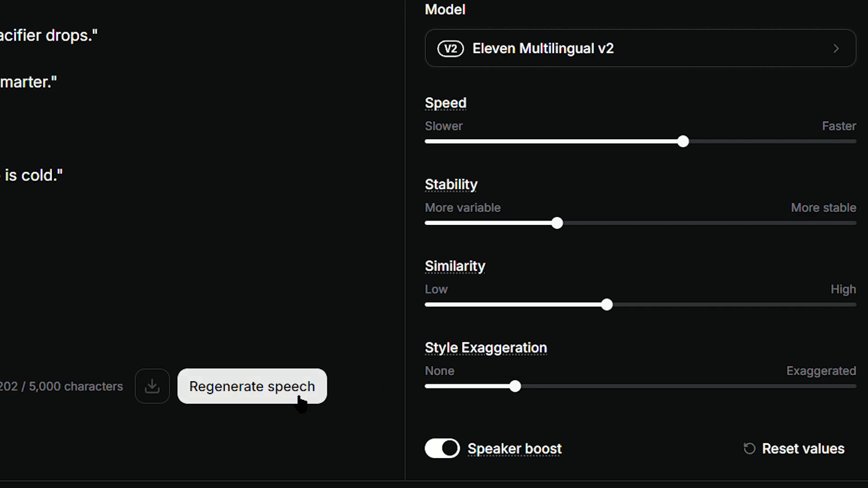
pyautogui.click(276, 397)
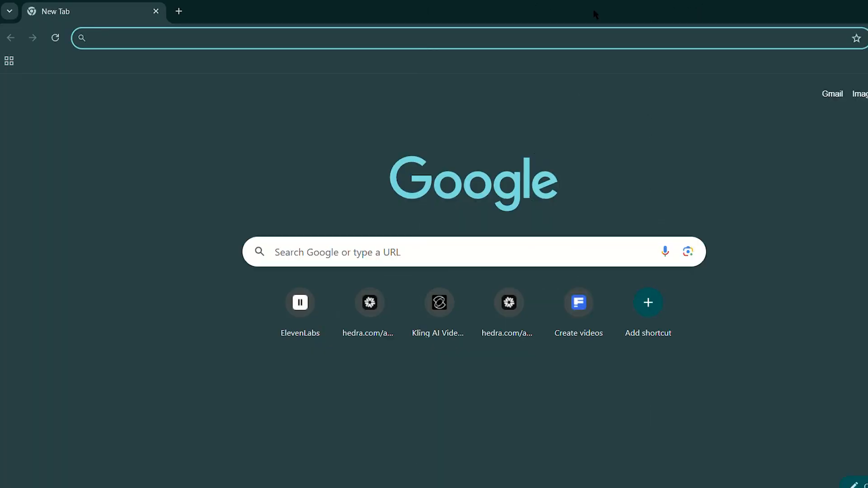
# Step: Open hedra.com/app/video and upload Baby Elon's speech file as the audio script
pyautogui.write('hedra.com/app/video')
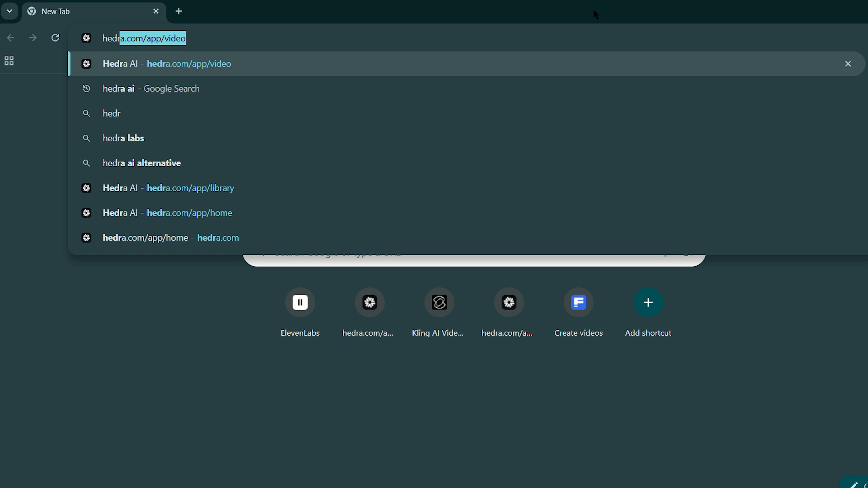
pyautogui.press('Return')
pyautogui.click(692, 459)
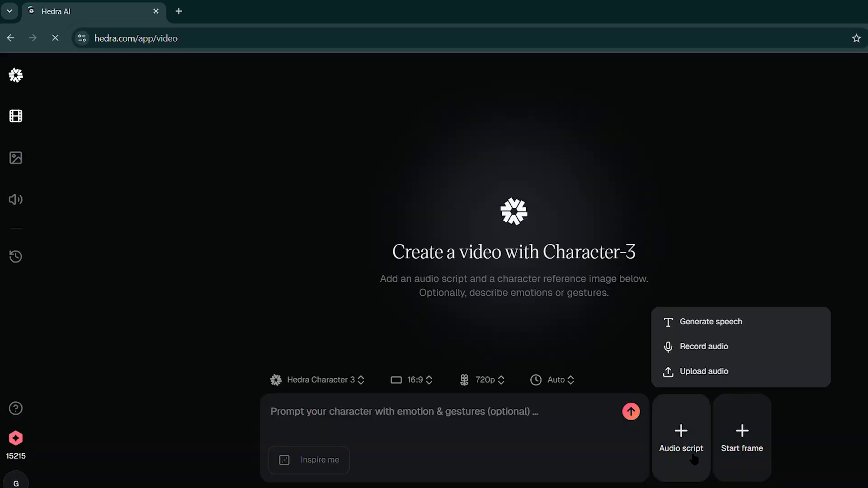
pyautogui.click(677, 381)
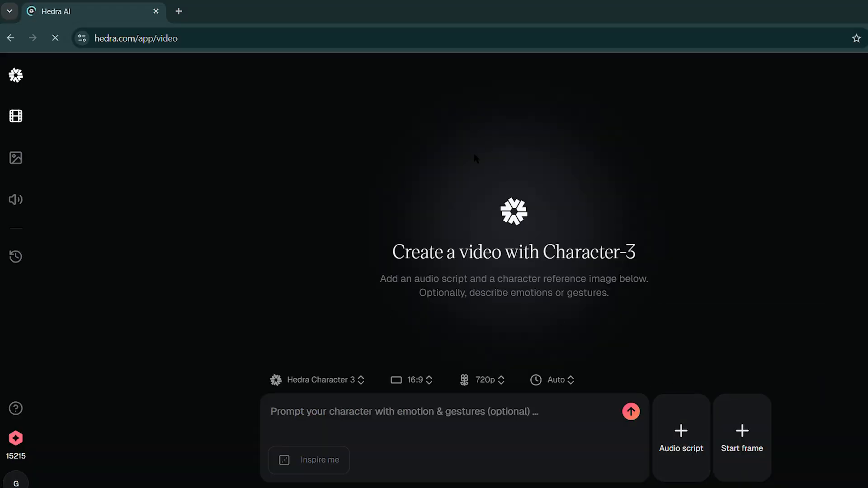
pyautogui.click(603, 434)
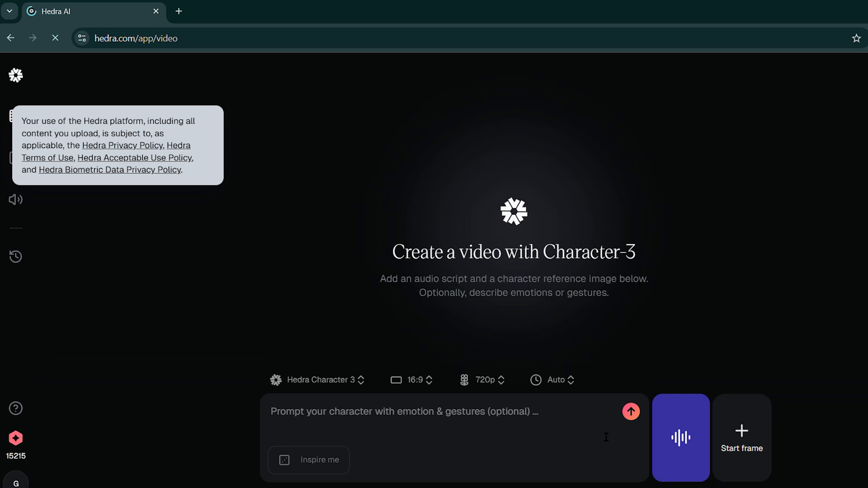
# Step: Generate a 9:16 video with Baby Elon's uploaded image as the start frame
pyautogui.click(742, 436)
pyautogui.click(765, 368)
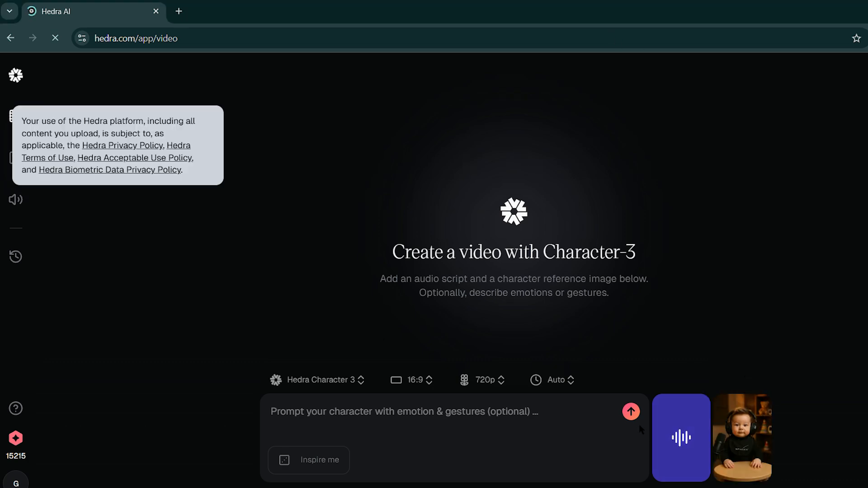
pyautogui.click(417, 380)
pyautogui.click(414, 346)
pyautogui.click(632, 412)
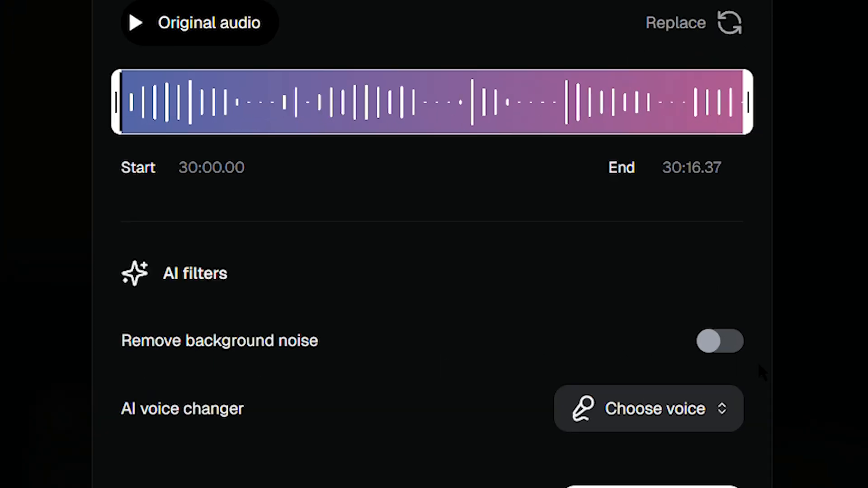
# Step: Turn on background noise removal for Baby Einstein's uploaded audio, preview it and add it to the video
pyautogui.click(732, 344)
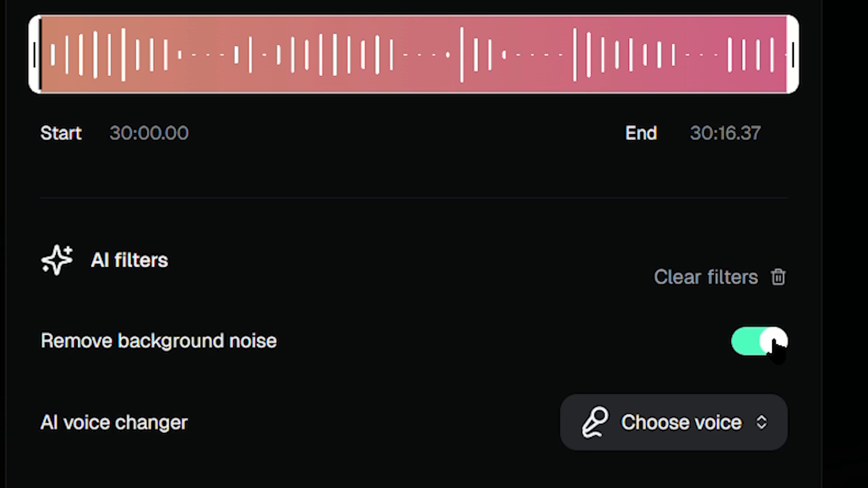
pyautogui.click(328, 430)
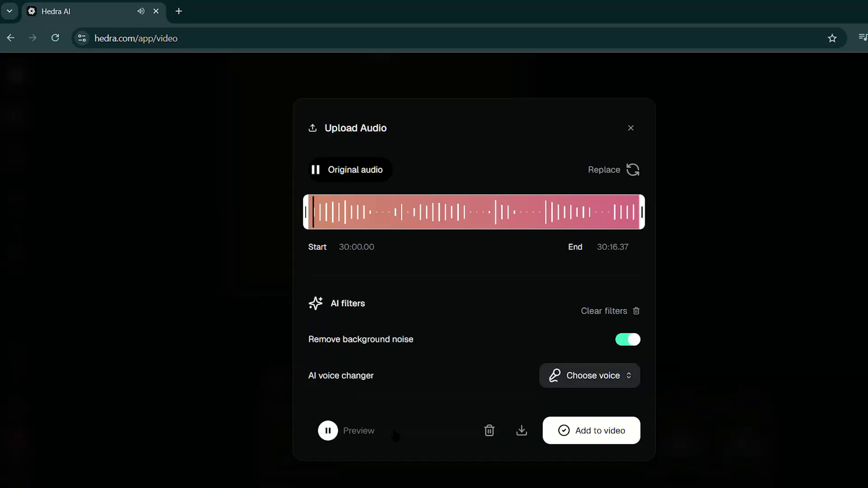
pyautogui.click(589, 433)
# Step: Upload Baby Einstein's image as the start frame and generate his video
pyautogui.click(742, 433)
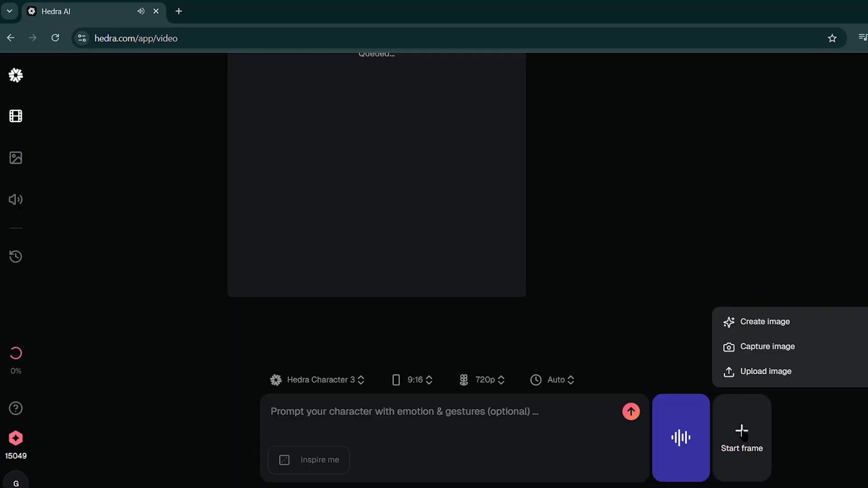
pyautogui.click(727, 371)
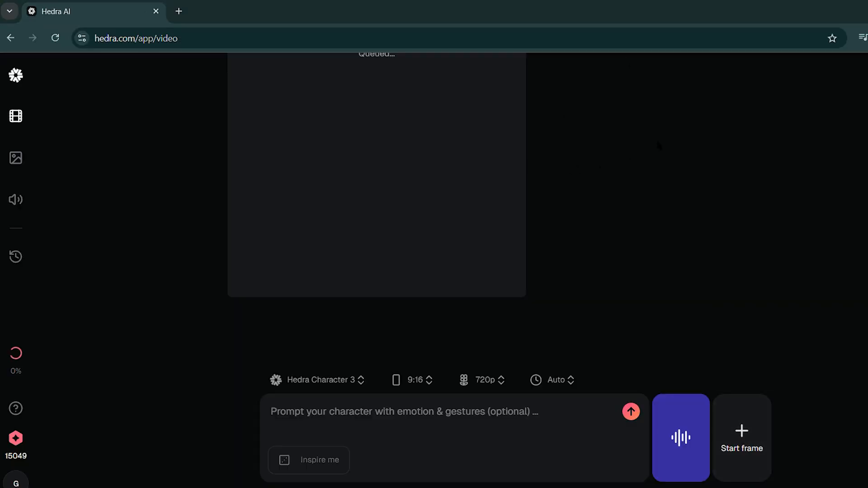
pyautogui.press('Return')
pyautogui.click(631, 412)
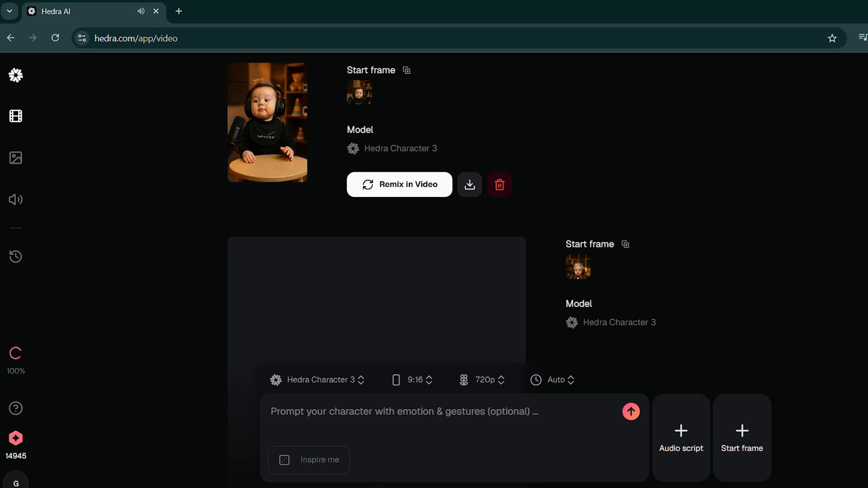
# Step: Download the finished Baby Elon video from the generated results
pyautogui.scroll(-1, 256, 171)
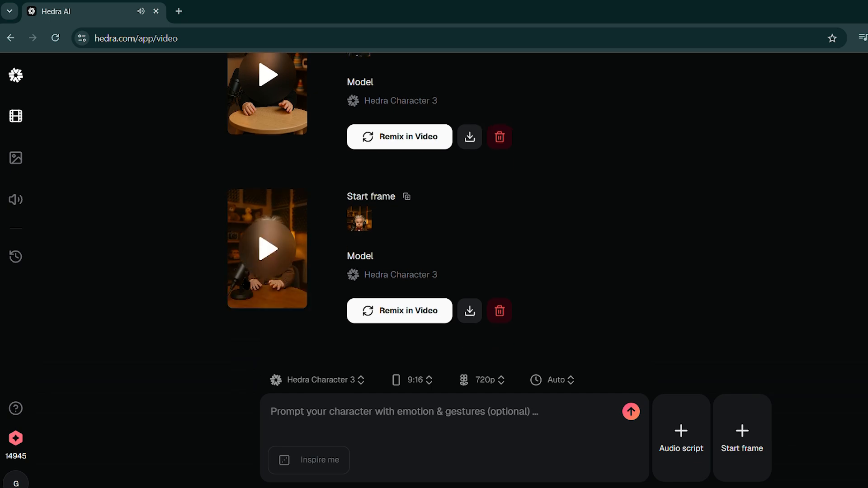
pyautogui.click(472, 137)
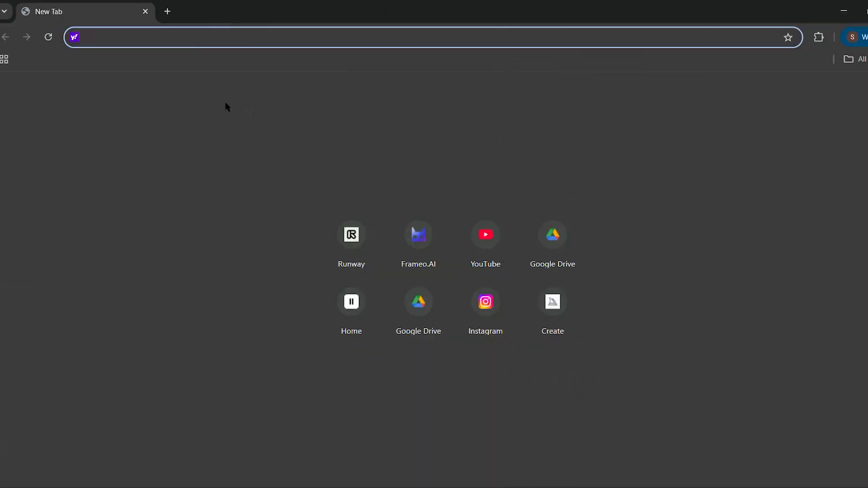
# Step: Switch to Kapwing, create a new project and upload the Baby Elon and Baby Einstein videos
pyautogui.write('kapwi')
pyautogui.press('Return')
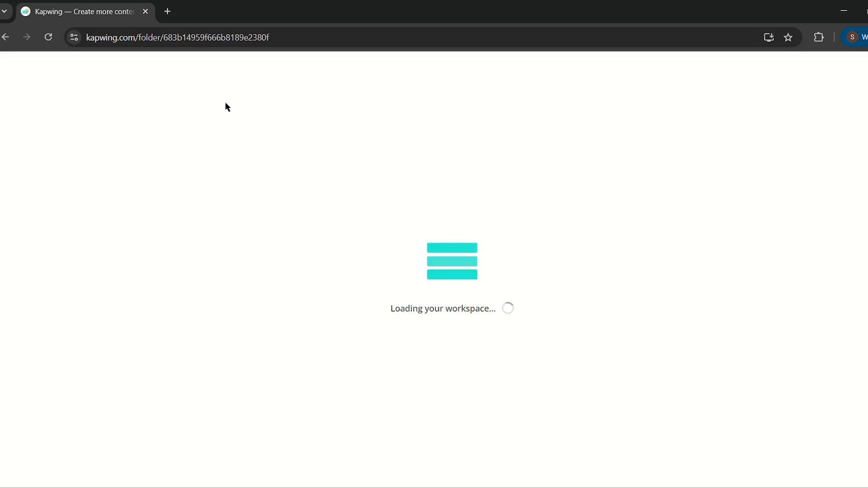
pyautogui.click(227, 136)
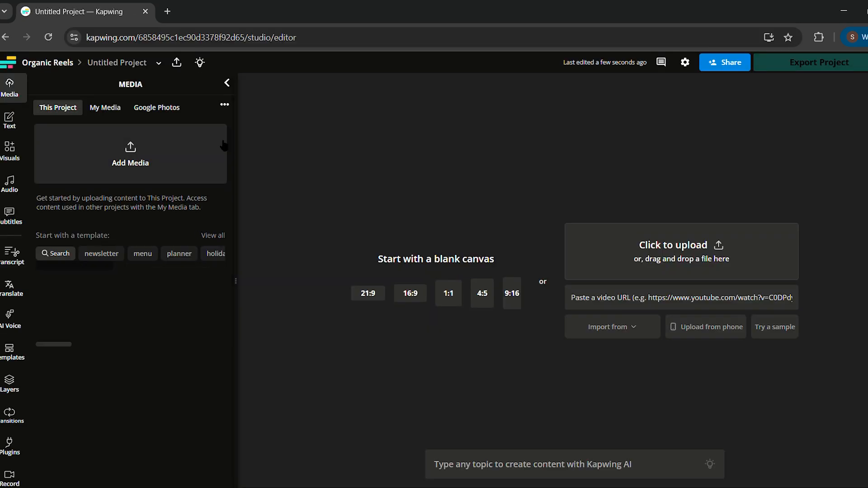
pyautogui.click(436, 269)
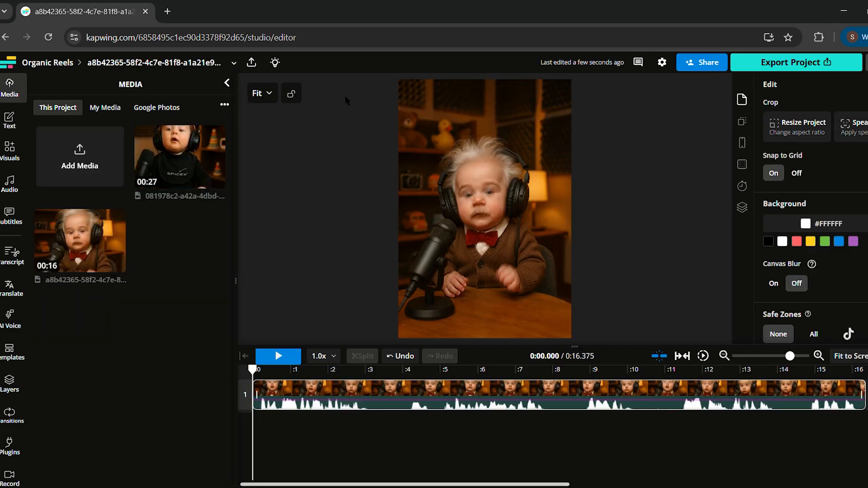
# Step: Fit the Baby Einstein clip to a 9:16 canvas, check it against the safe zone overlay and turn the overlay off
pyautogui.scroll(-3, 836, 272)
pyautogui.click(813, 207)
pyautogui.click(650, 304)
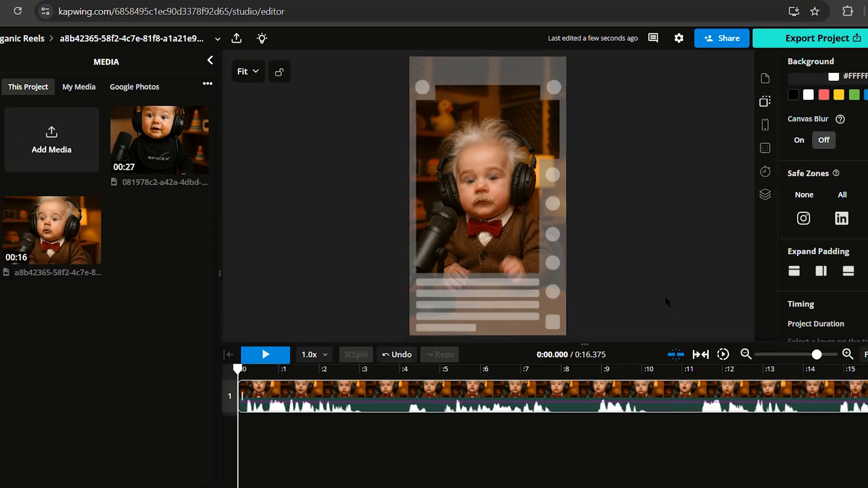
pyautogui.click(775, 209)
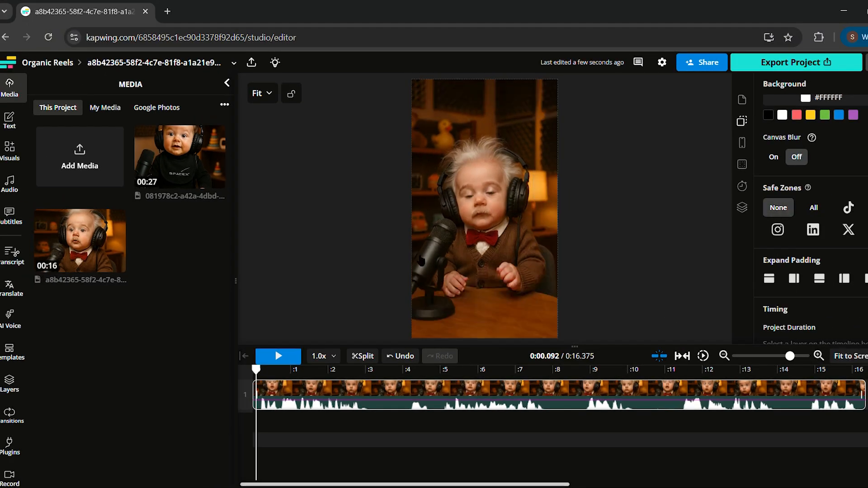
# Step: Add the Baby Elon clip to the start of the timeline, enlarge it to fill the canvas and play the project
pyautogui.click(214, 177)
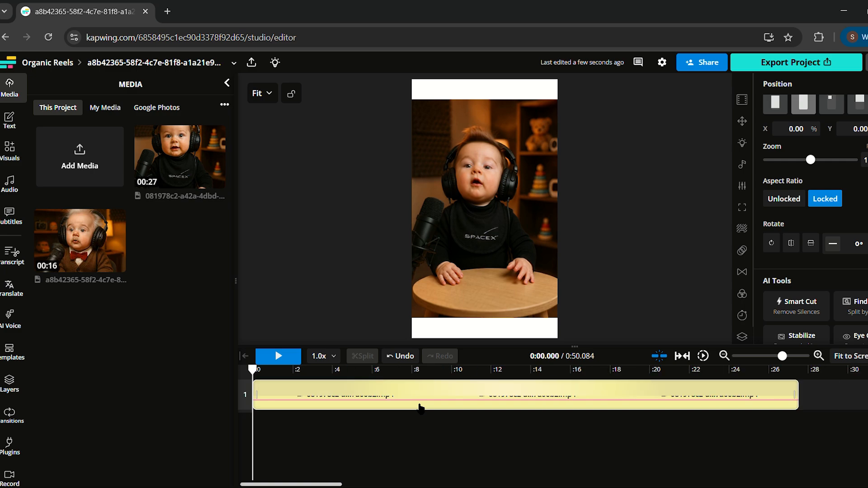
pyautogui.moveTo(417, 108); pyautogui.dragTo(399, 79)
pyautogui.click(484, 434)
pyautogui.press('space')
# Step: Stop playback and remove the silences from the Baby Elon clip with Smart Cut
pyautogui.click(484, 395)
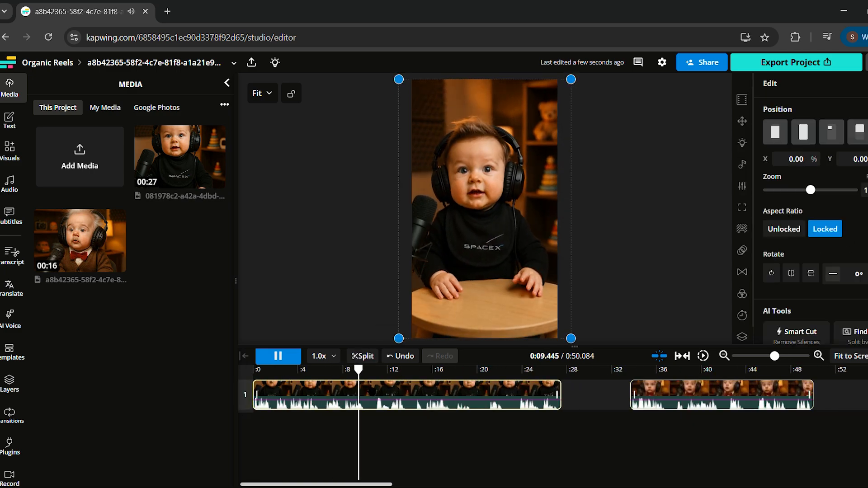
pyautogui.press('space')
pyautogui.scroll(-4, 837, 228)
pyautogui.click(809, 174)
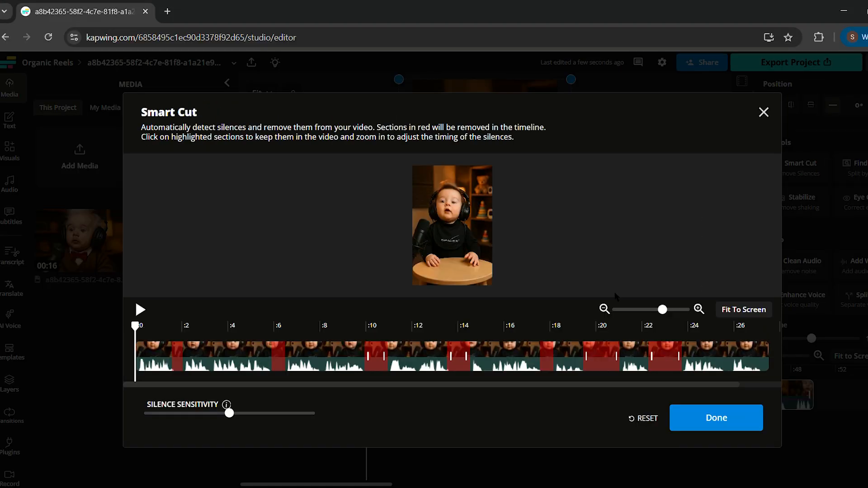
pyautogui.click(716, 418)
# Step: Remove the silences from the Baby Einstein clip with Smart Cut, including the section around the 3 to 4 second mark
pyautogui.click(606, 396)
pyautogui.scroll(-1, 805, 271)
pyautogui.click(803, 278)
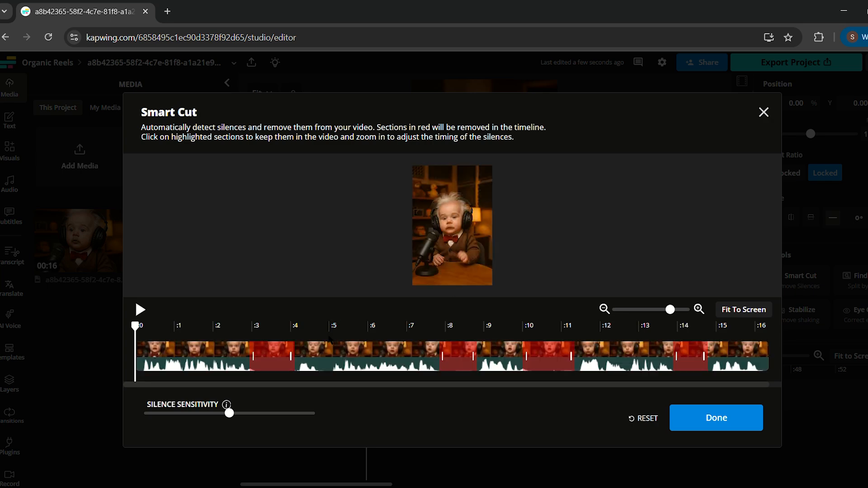
pyautogui.click(281, 362)
pyautogui.click(281, 362)
pyautogui.click(716, 418)
# Step: Generate automatic subtitles for the whole project
pyautogui.click(11, 256)
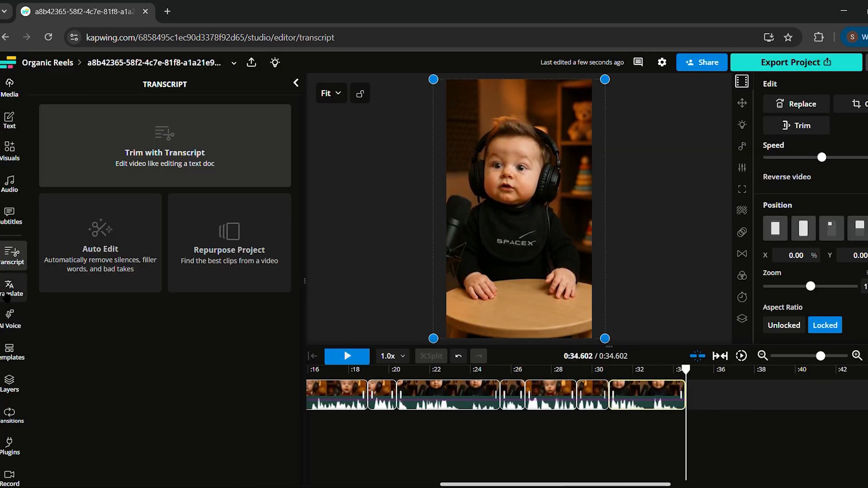
pyautogui.click(10, 217)
pyautogui.click(164, 147)
pyautogui.click(210, 289)
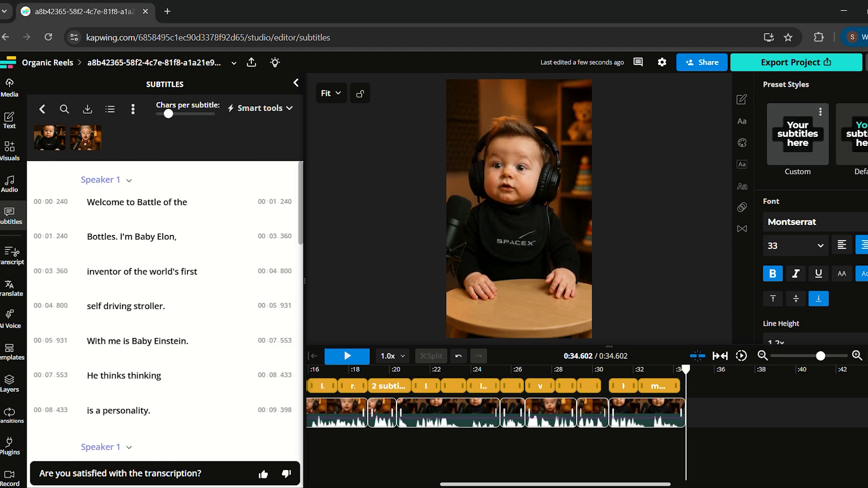
# Step: Apply the default preset style to the subtitles, set the font size to 35 and review the animation options
pyautogui.click(858, 141)
pyautogui.click(408, 371)
pyautogui.click(539, 371)
pyautogui.click(793, 250)
pyautogui.write('35')
pyautogui.scroll(-15, 793, 250)
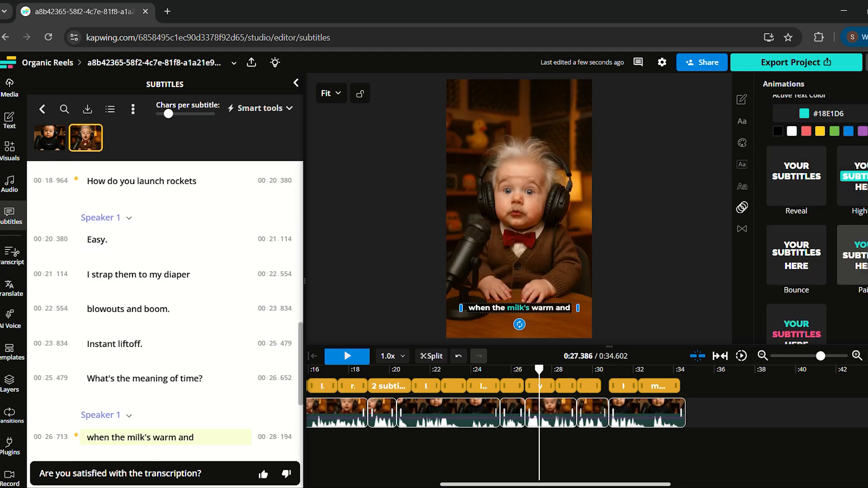
# Step: Move the subtitles up from the lower edge of the frame to the speaker's chest and play the video from the second subtitle
pyautogui.scroll(15, 793, 250)
pyautogui.click(742, 143)
pyautogui.scroll(-2, 809, 226)
pyautogui.click(437, 370)
pyautogui.hscroll(-7, 436, 389)
pyautogui.click(363, 387)
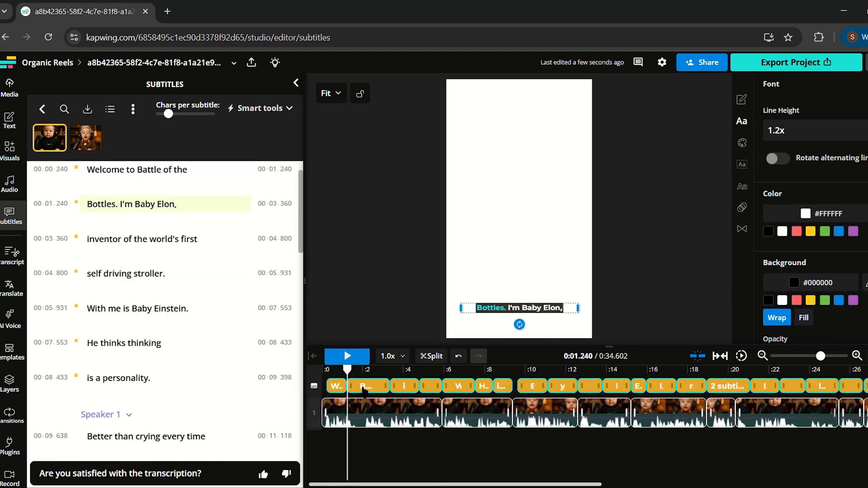
pyautogui.moveTo(550, 308); pyautogui.dragTo(549, 253)
pyautogui.press('space')
# Step: Export the project as an MP4 at 1080p resolution
pyautogui.click(788, 66)
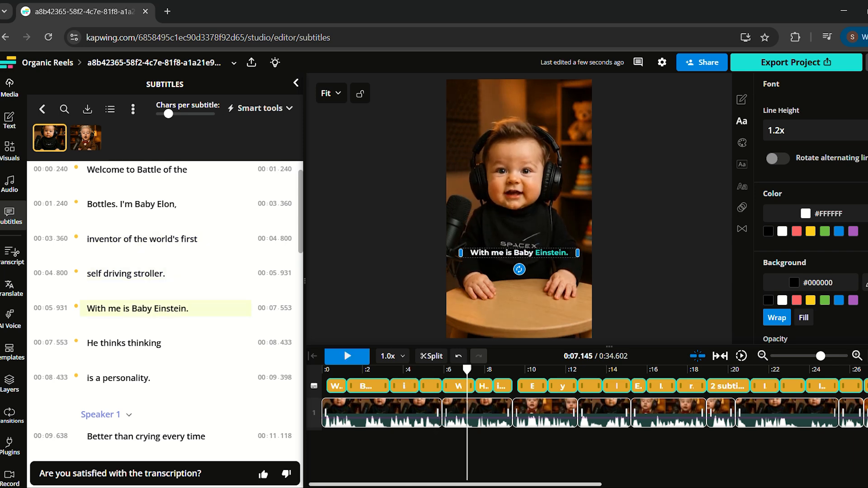
pyautogui.click(834, 195)
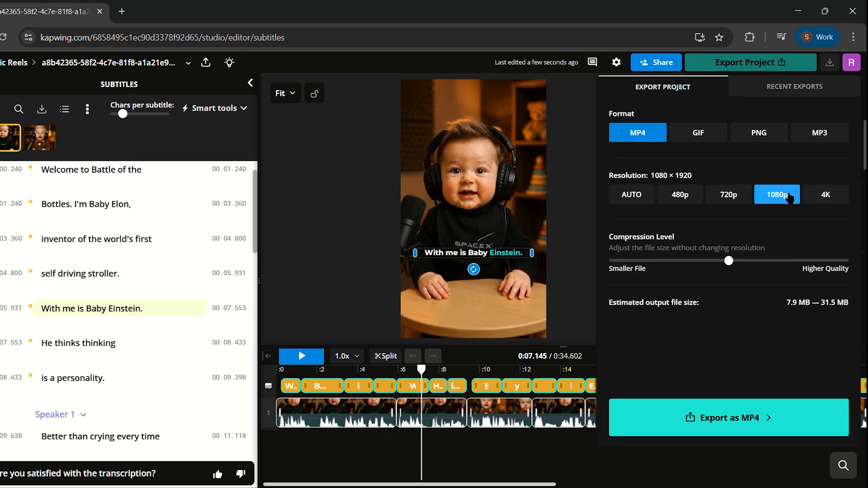
pyautogui.click(741, 408)
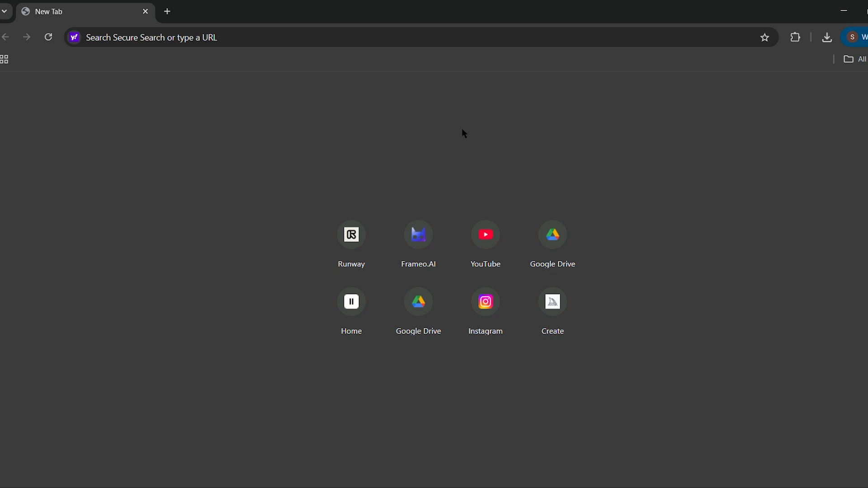
# Step: Switch to Frameo.AI and open its creation page
pyautogui.click(329, 40)
pyautogui.write('FRAME')
pyautogui.press('Return')
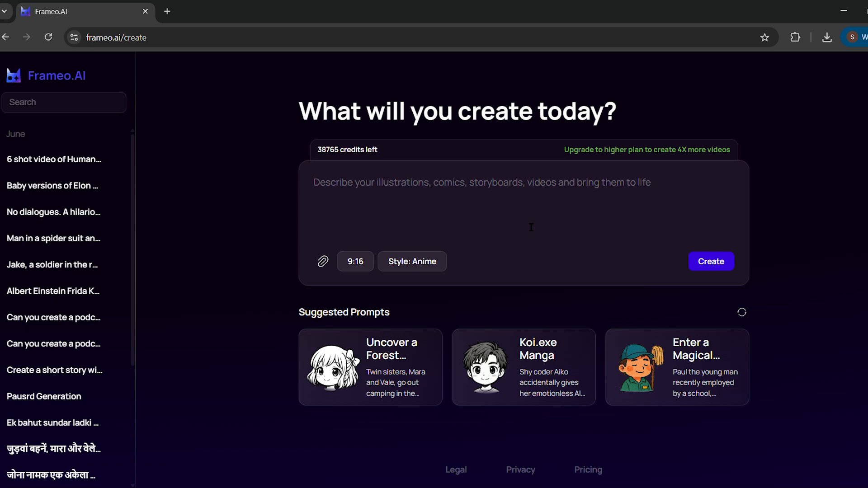
# Step: Write a prompt for a podcast between Elon Musk and Albert Einstein's baby versions roasting each other over who's smarter, and paste the script after "Here's the script:"
pyautogui.write('Creat')
pyautogui.write('e a podcast between')
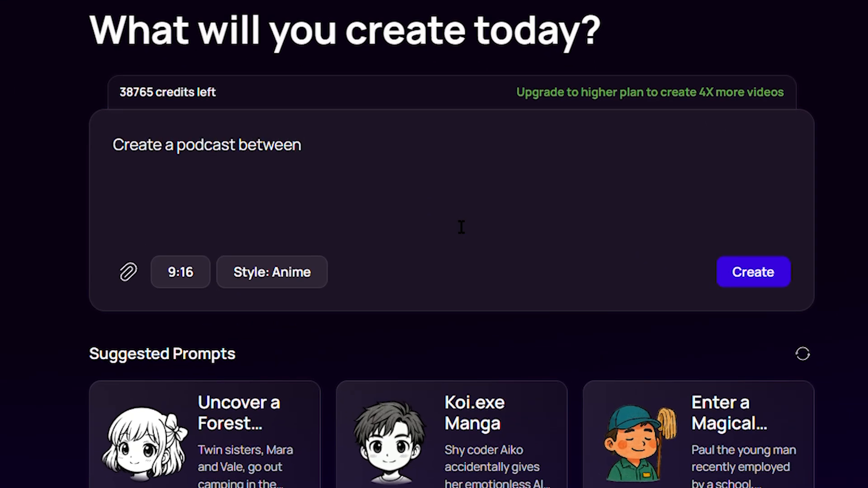
pyautogui.write(" Elon Musk and Albert Einsteins' baby versions")
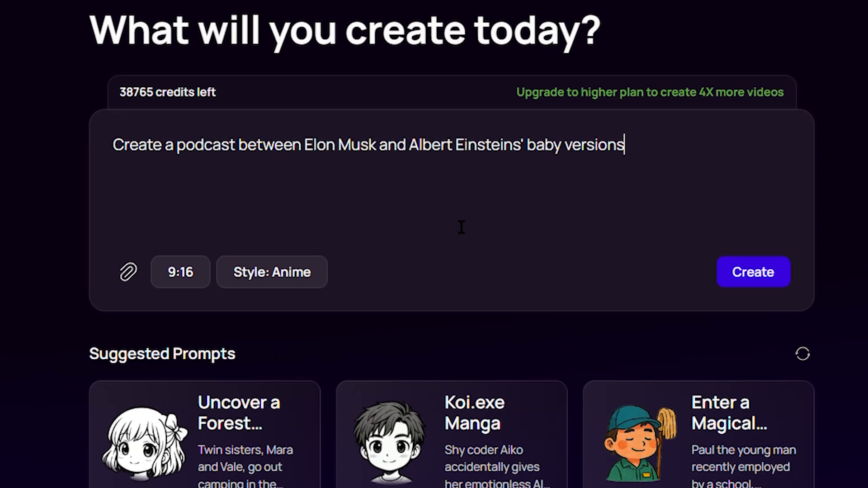
pyautogui.write(" roasting each other over who's smarter. Here's the script:")
pyautogui.press('Return')
pyautogui.hotkey('ctrl', 'v')
pyautogui.scroll(10, 401, 178)
# Step: Insert "Make sure that elon musk looks like ()" before "Here's the script:" and paste Baby Elon's character description inside the parentheses
pyautogui.click(402, 177)
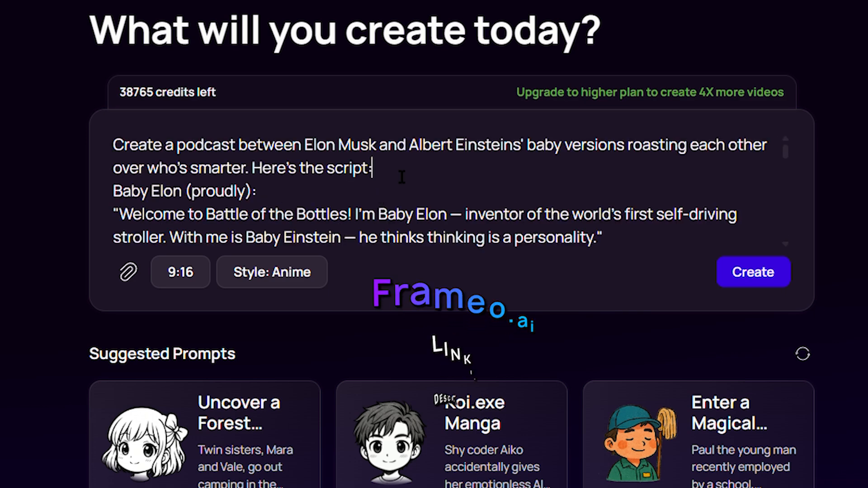
pyautogui.hotkey('ctrl', 'Left')
pyautogui.hotkey('ctrl', 'Left')
pyautogui.hotkey('ctrl', 'Left')
pyautogui.write('Make sure that elon musk lio')
pyautogui.press('BackSpace')
pyautogui.press('BackSpace')
pyautogui.write('ooks like ()')
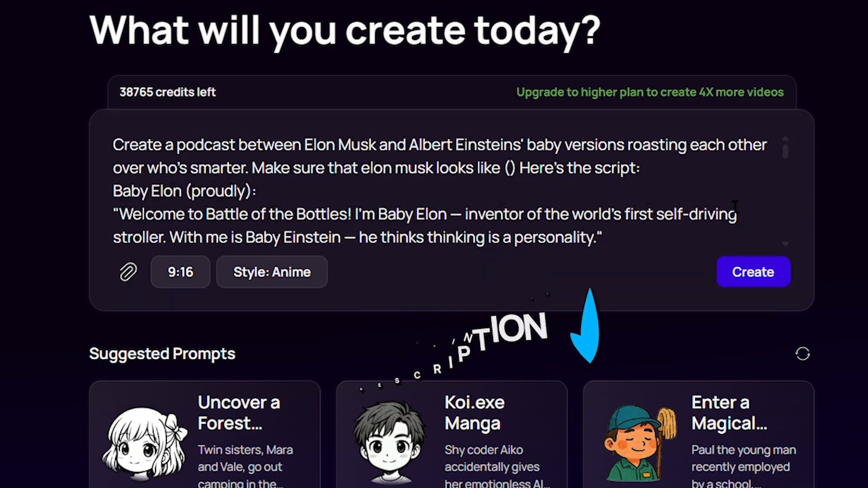
pyautogui.press('Left')
pyautogui.press('Left')
pyautogui.hotkey('ctrl', 'v')
# Step: Add "and Baby Einstein looks like ()" after Baby Elon's description and paste Baby Einstein's character description inside the parentheses
pyautogui.press('Right')
pyautogui.press('Right')
pyautogui.write('and Baby Einstein looks like ')
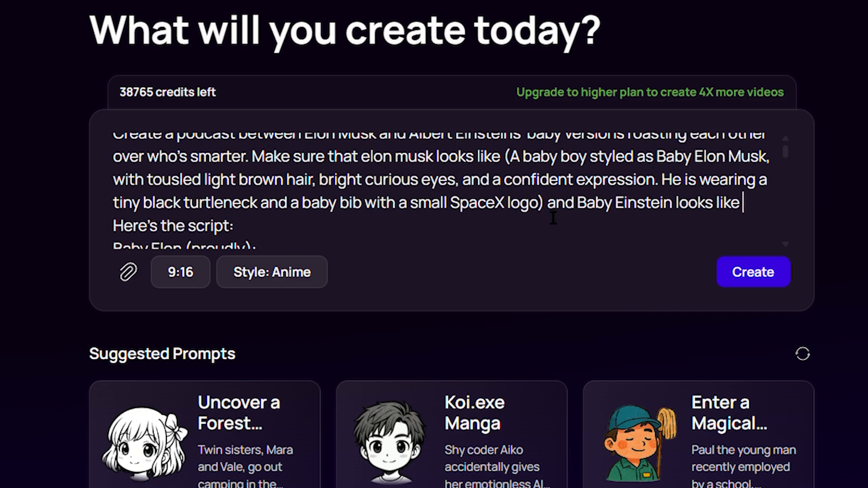
pyautogui.write('()')
pyautogui.press('Left')
pyautogui.press('Left')
pyautogui.hotkey('ctrl', 'v')
# Step: Set the video style to Realistic and start creating the video
pyautogui.click(314, 277)
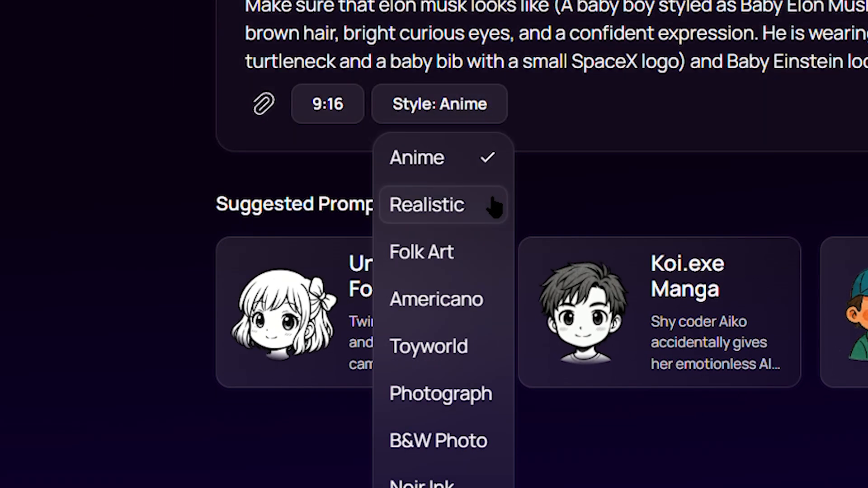
pyautogui.click(495, 207)
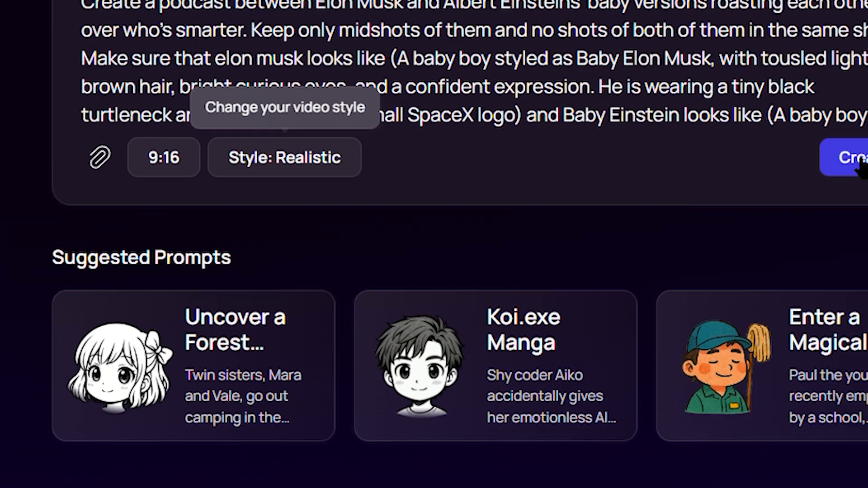
pyautogui.click(867, 103)
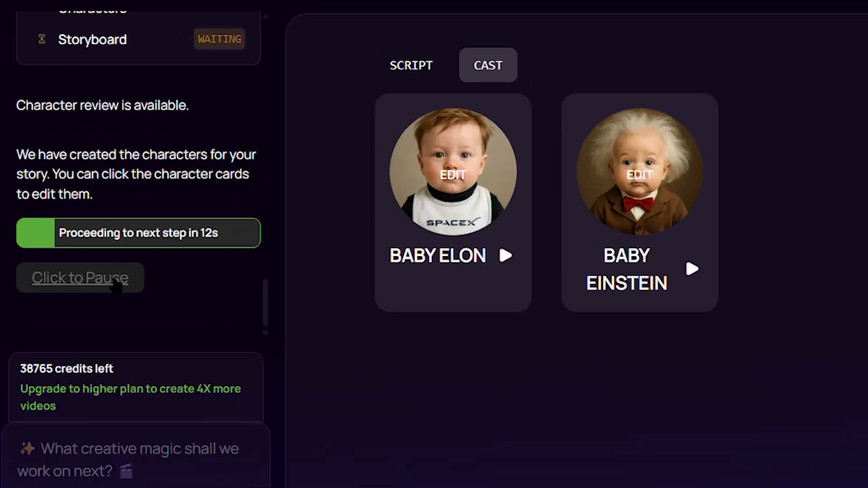
# Step: Pause the video creation pipeline at the character review and open Baby Elon's character card
pyautogui.click(52, 267)
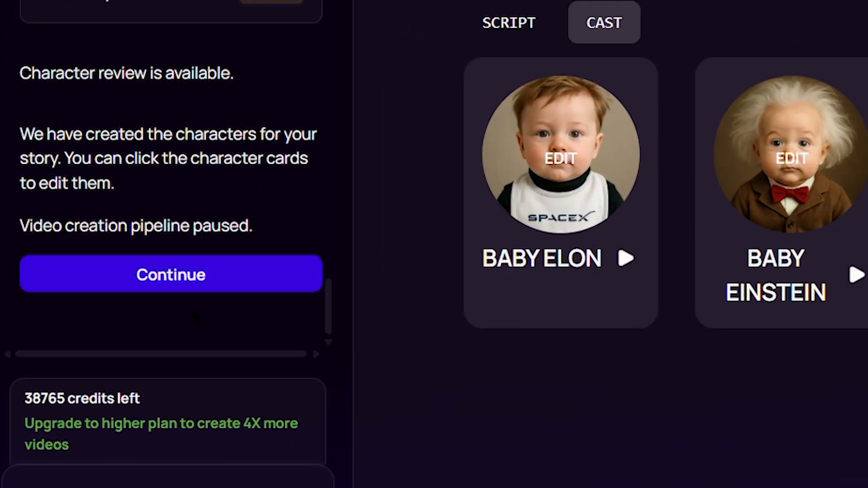
pyautogui.click(611, 175)
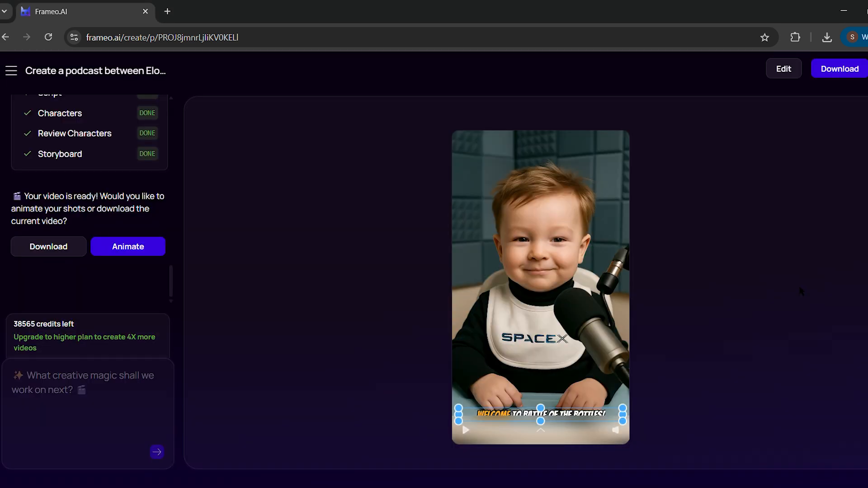
# Step: Expand the video's timeline and lower the volume of the background music track
pyautogui.click(545, 432)
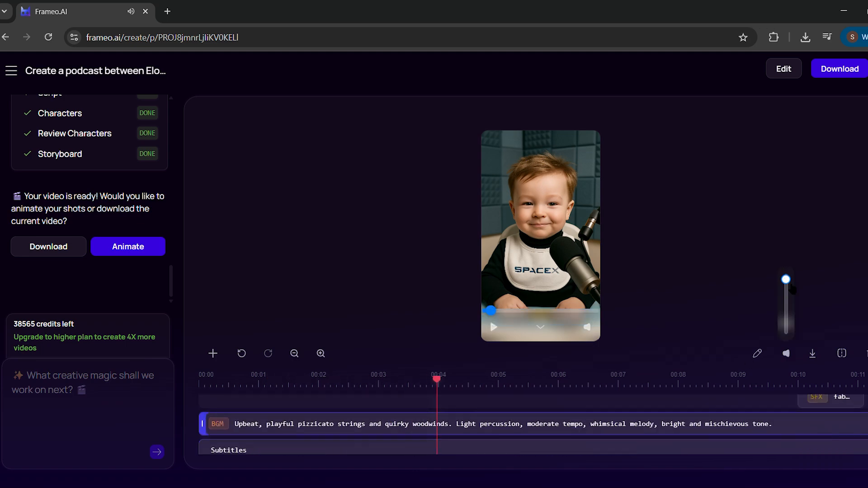
pyautogui.click(787, 322)
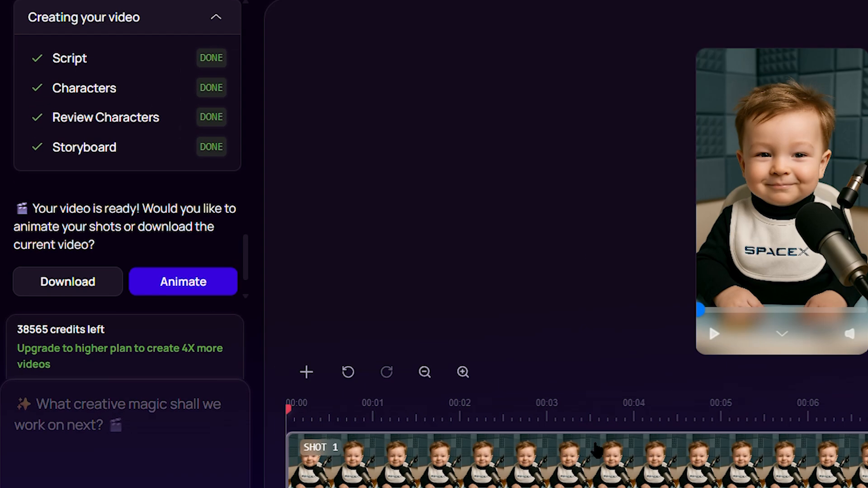
# Step: Animate the video's static shots into video clips
pyautogui.click(128, 247)
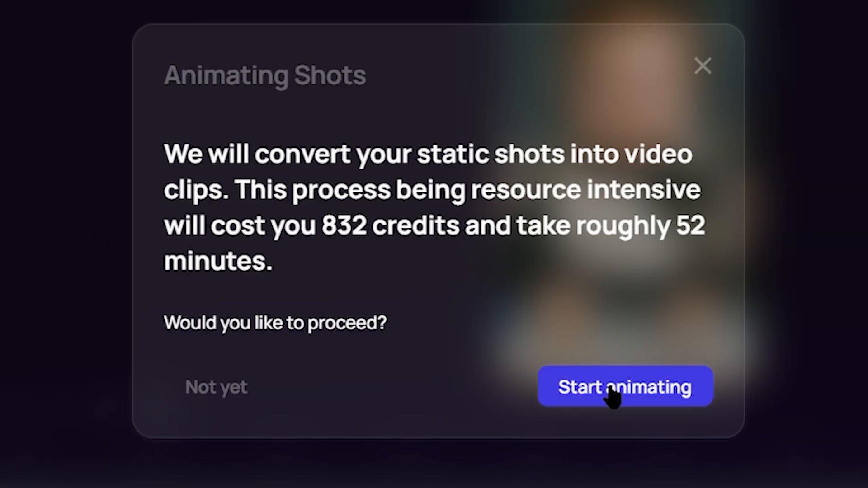
pyautogui.click(608, 388)
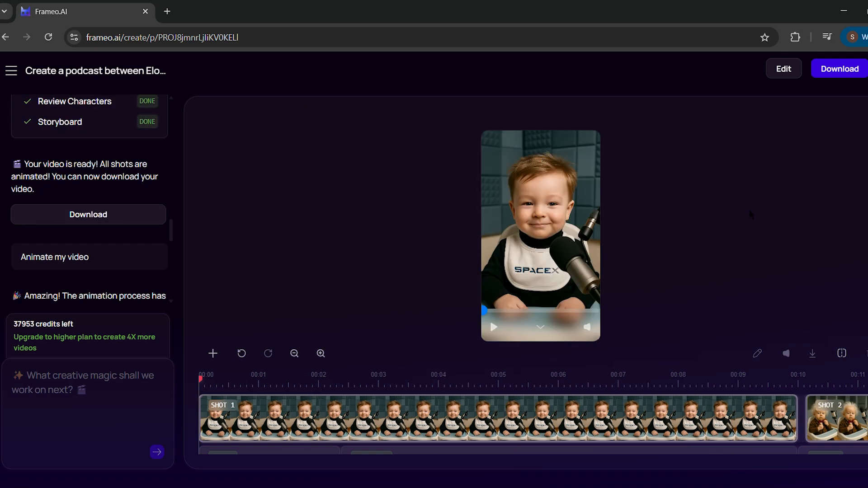
# Step: Open Shot 1 for editing and recompose its image of Baby Elon
pyautogui.click(392, 405)
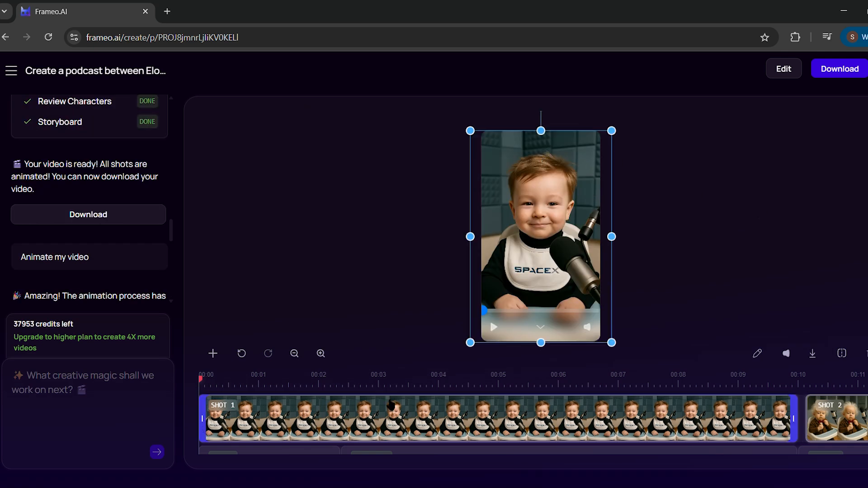
pyautogui.click(763, 356)
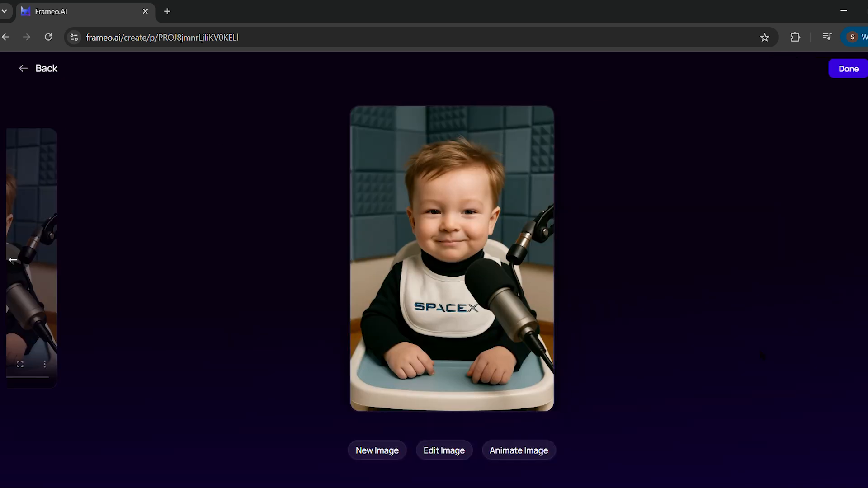
pyautogui.click(463, 452)
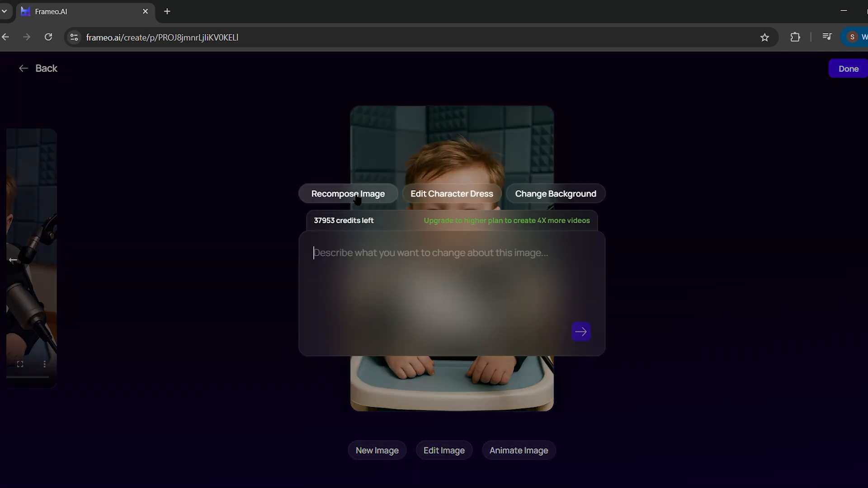
pyautogui.click(346, 194)
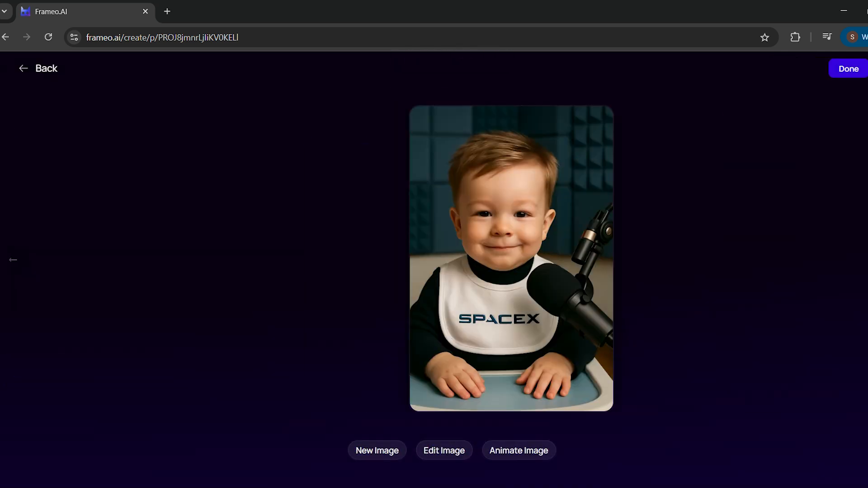
# Step: Animate the recomposed Baby Elon image with the prompt "Baby talks while moving hands"
pyautogui.click(537, 454)
pyautogui.write('Baby talks wh')
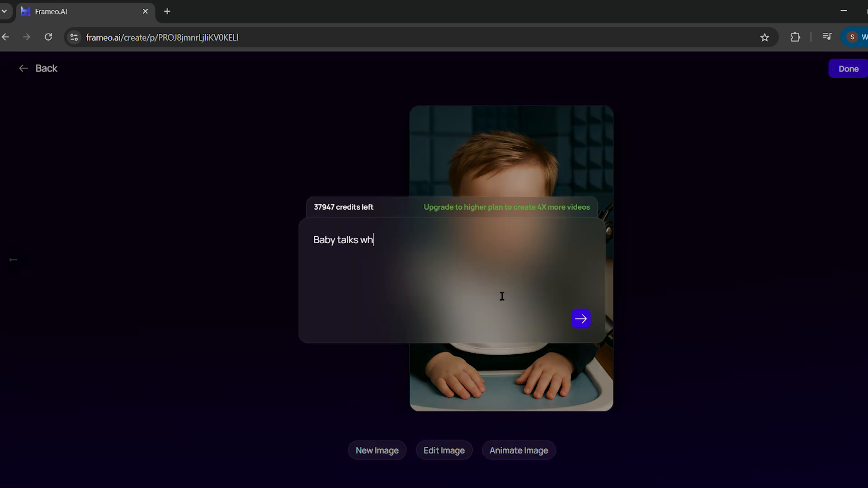
pyautogui.write('ile moving han')
pyautogui.press('Return')
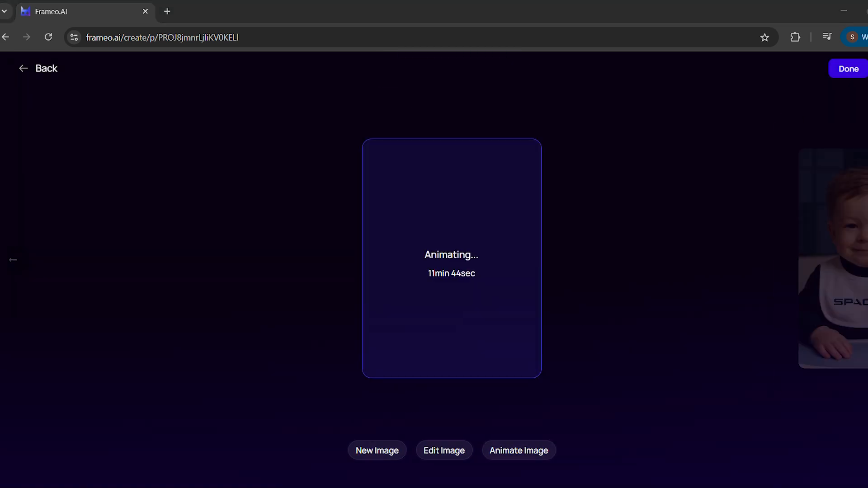